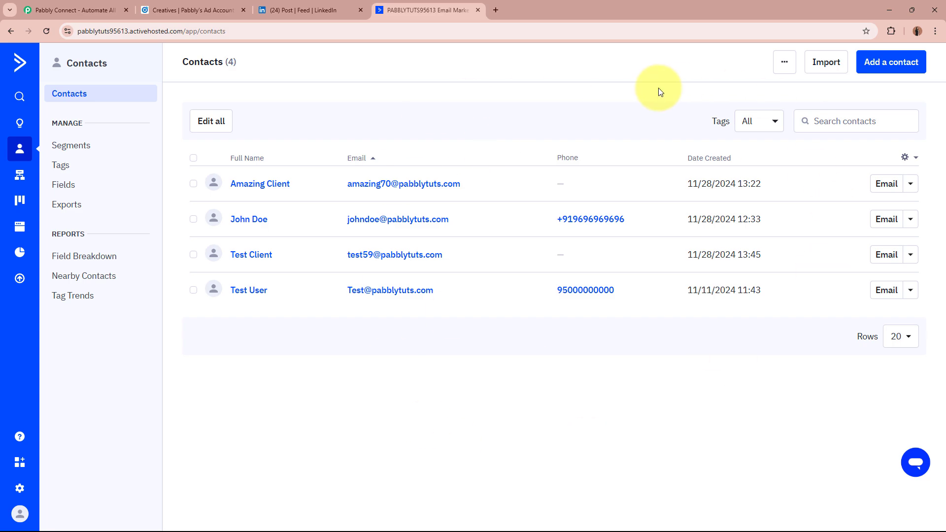
# - Check the LinkedIn post and ActiveCampaign contacts tabs, then move to the Pabbly website
pyautogui.click(315, 9)
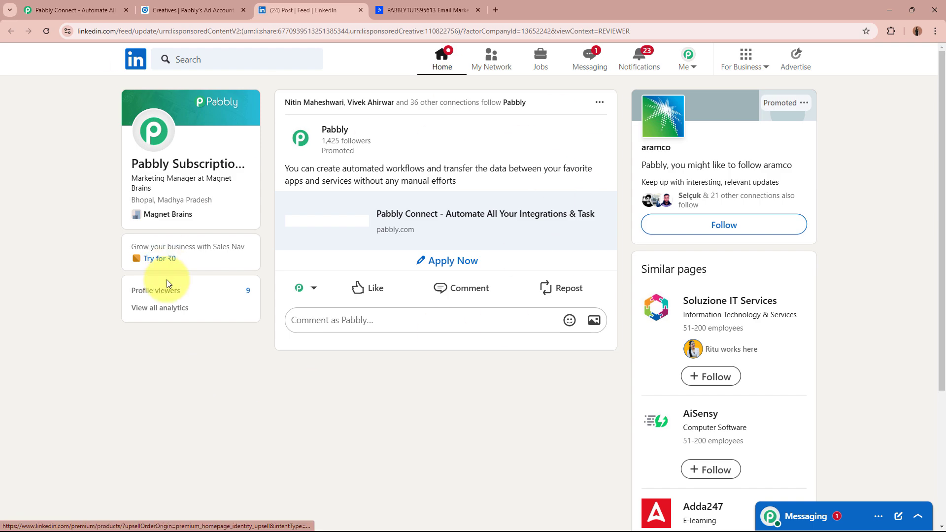
pyautogui.click(404, 10)
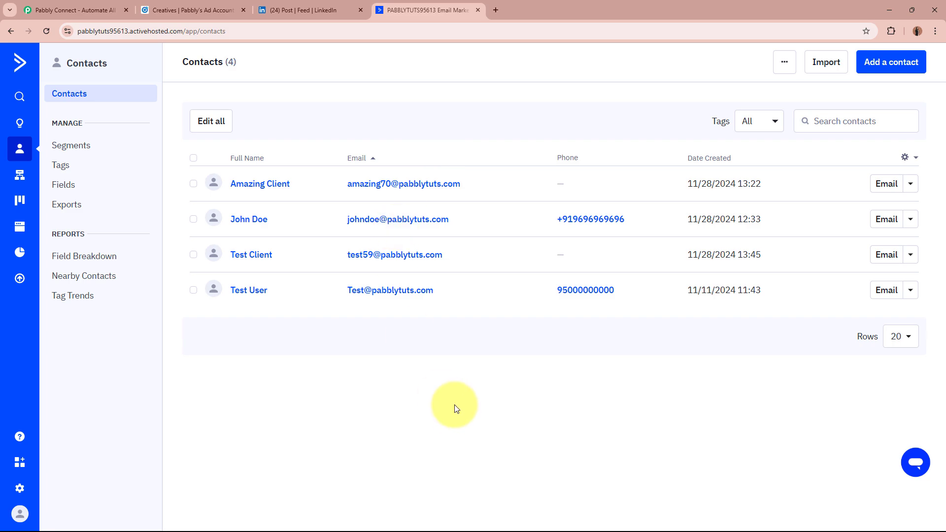
pyautogui.click(286, 9)
pyautogui.click(416, 7)
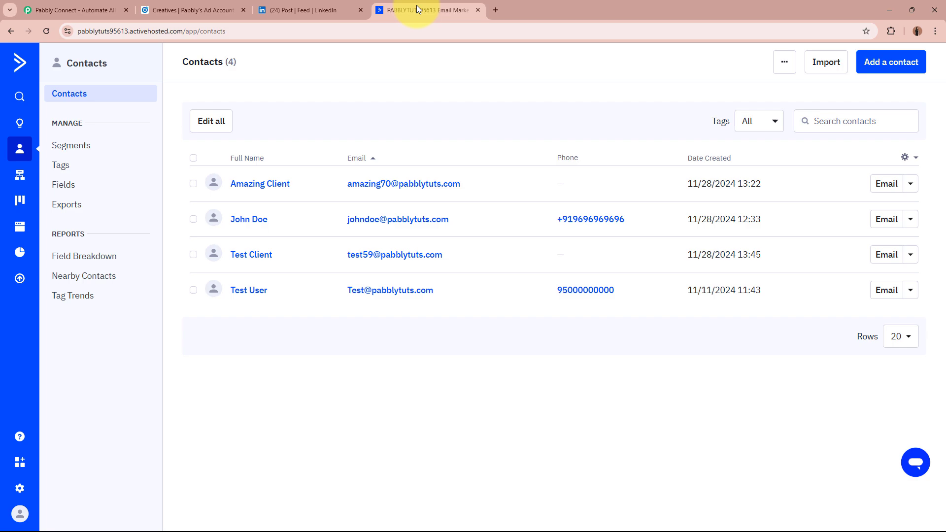
pyautogui.click(81, 9)
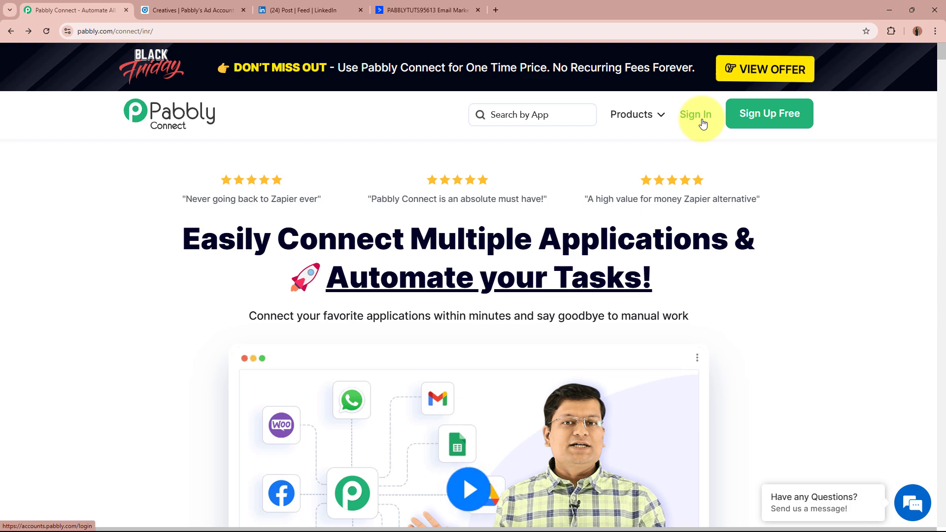
# - Sign in to Pabbly and launch Pabbly Connect from the All Pabbly Apps list
pyautogui.click(765, 122)
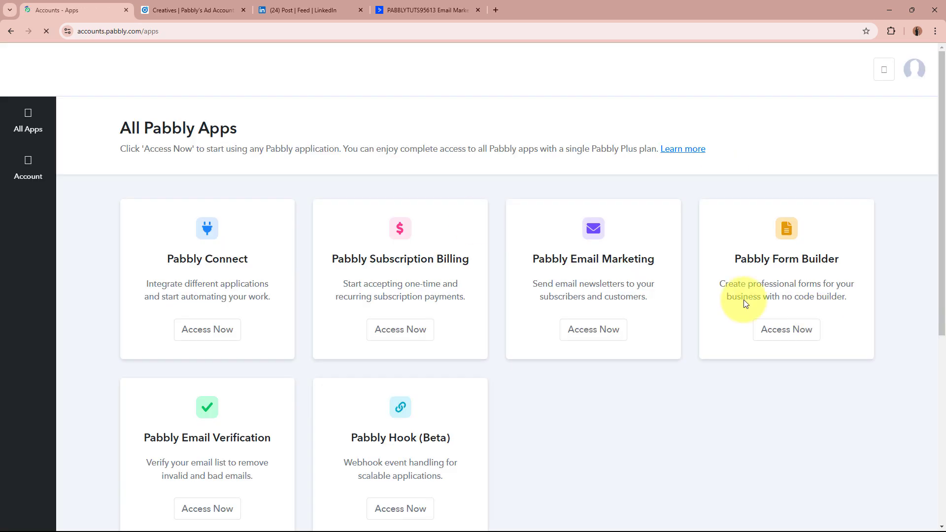
pyautogui.moveTo(127, 130); pyautogui.dragTo(275, 130)
pyautogui.click(281, 132)
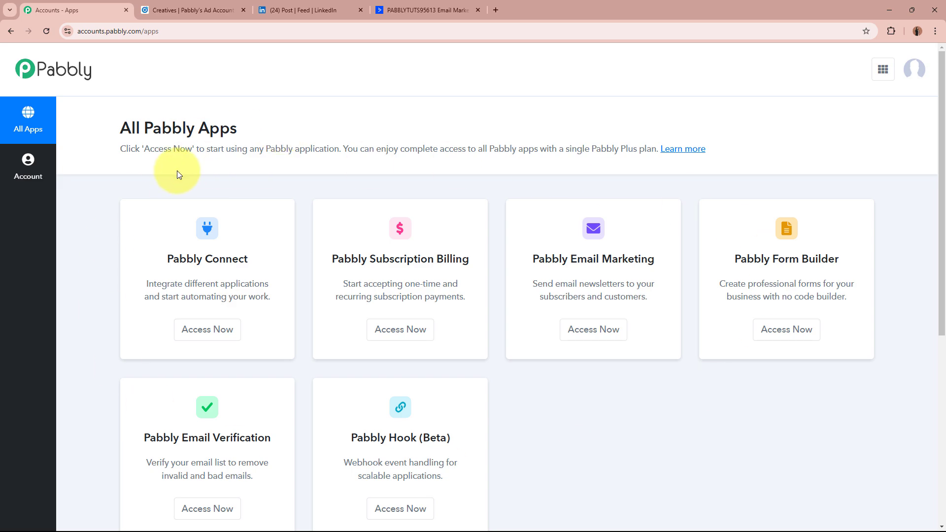
pyautogui.moveTo(165, 258); pyautogui.dragTo(263, 256)
pyautogui.click(264, 256)
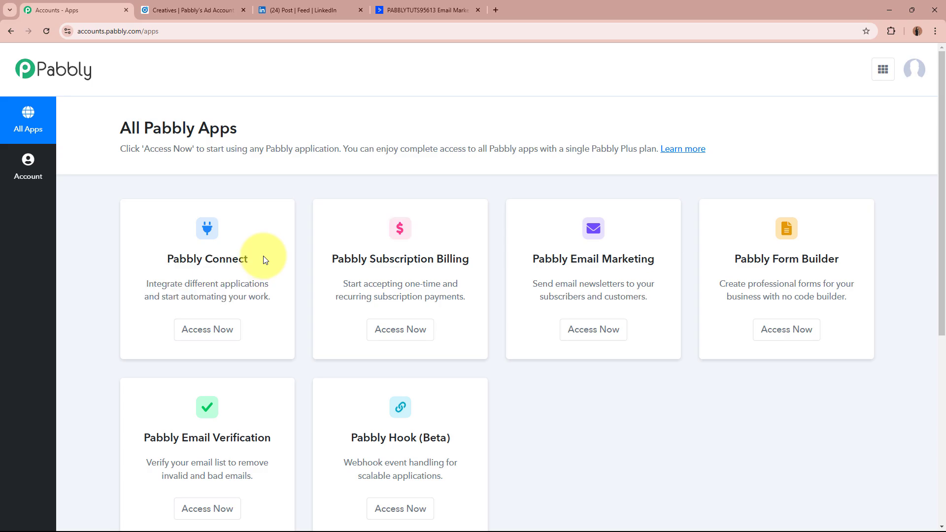
pyautogui.click(229, 329)
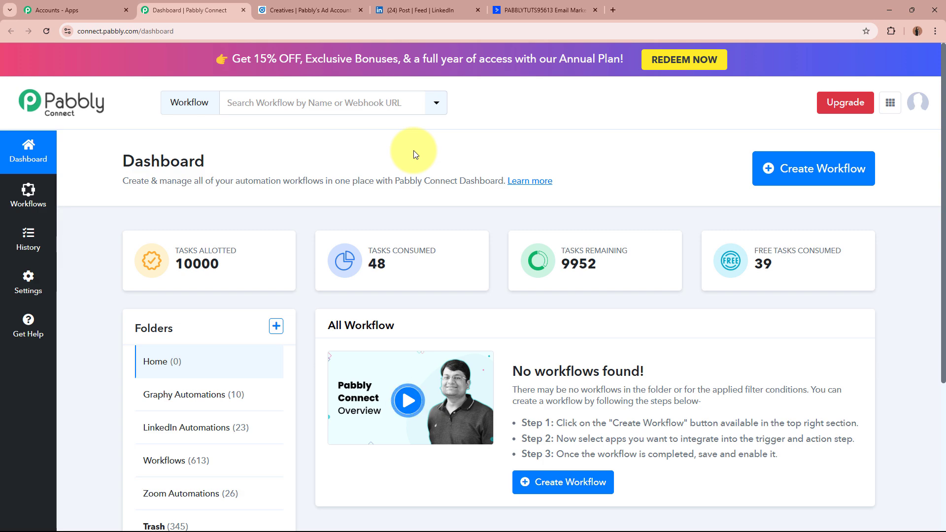
# - Start a new workflow named 'Create or Update ActiveCampaign Contact from LinkedIn Lead Gen Forms Leads'
pyautogui.click(812, 174)
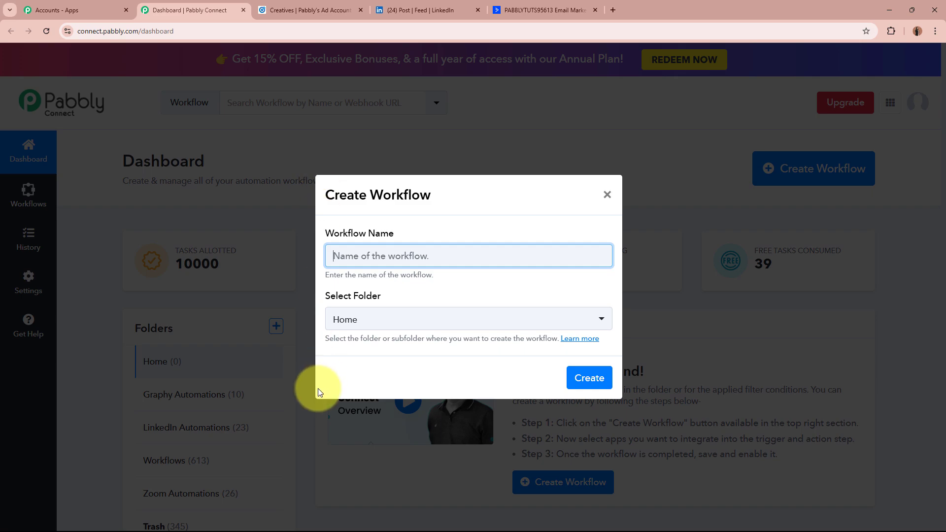
pyautogui.moveTo(324, 237); pyautogui.dragTo(407, 247)
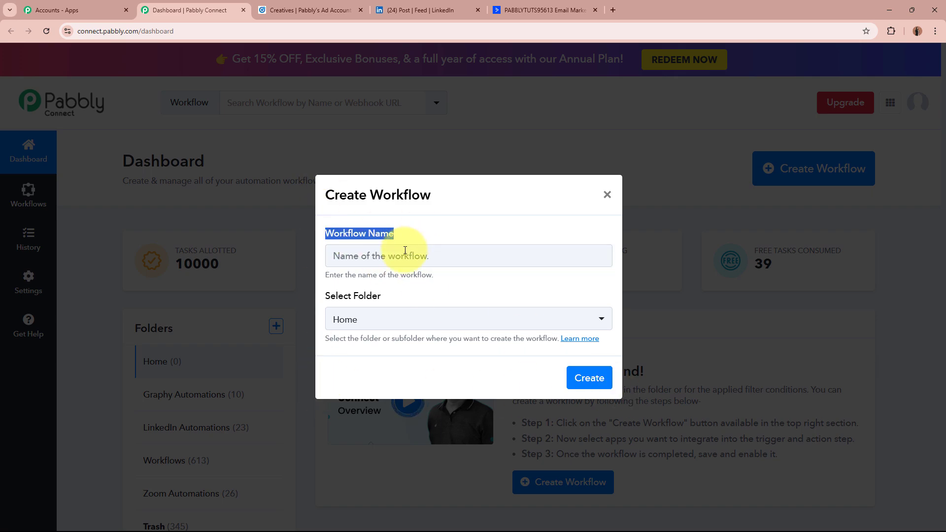
pyautogui.moveTo(321, 298); pyautogui.dragTo(423, 297)
pyautogui.click(426, 257)
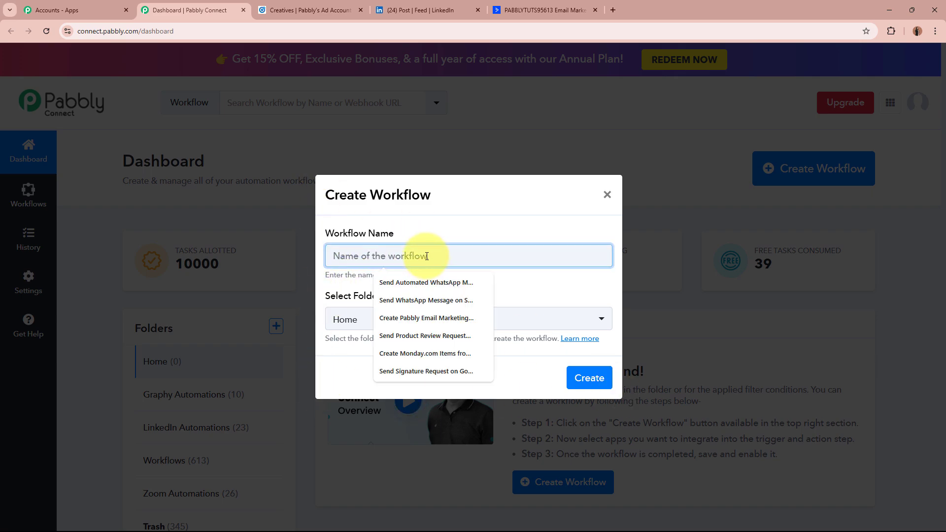
pyautogui.write('Create or Update ActiveCampaign Contact from LinkedIn Lead Gen Forms Leads')
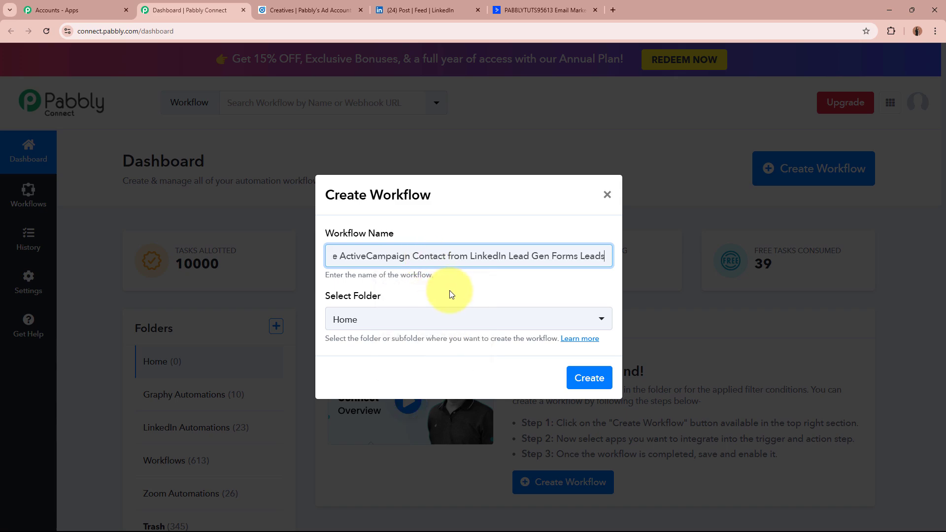
pyautogui.moveTo(334, 253); pyautogui.dragTo(619, 256)
pyautogui.click(412, 292)
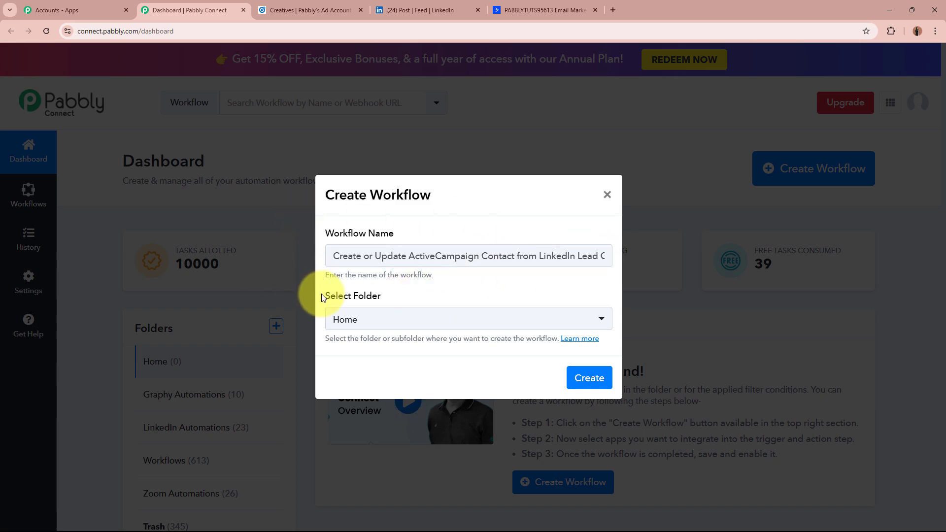
pyautogui.moveTo(323, 296); pyautogui.dragTo(415, 298)
pyautogui.click(415, 297)
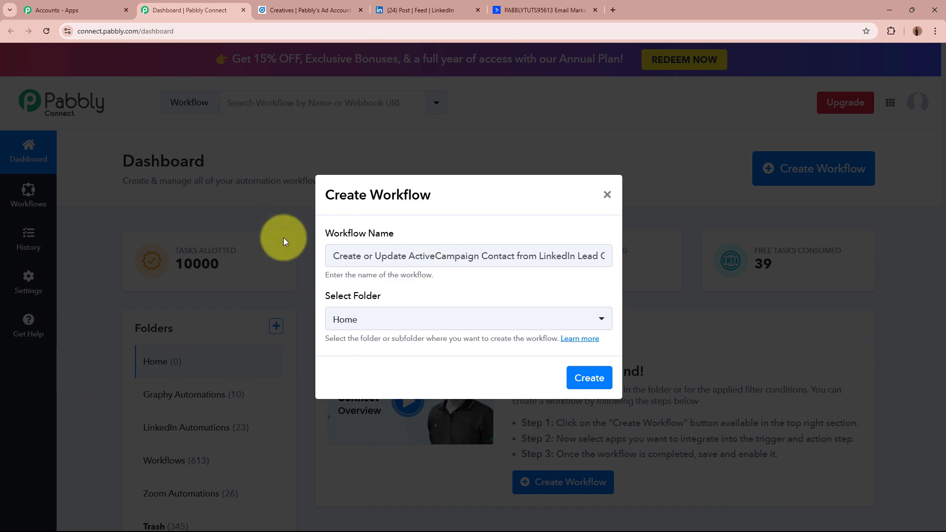
# - Put the workflow in the LinkedIn Automations folder and create it
pyautogui.click(437, 326)
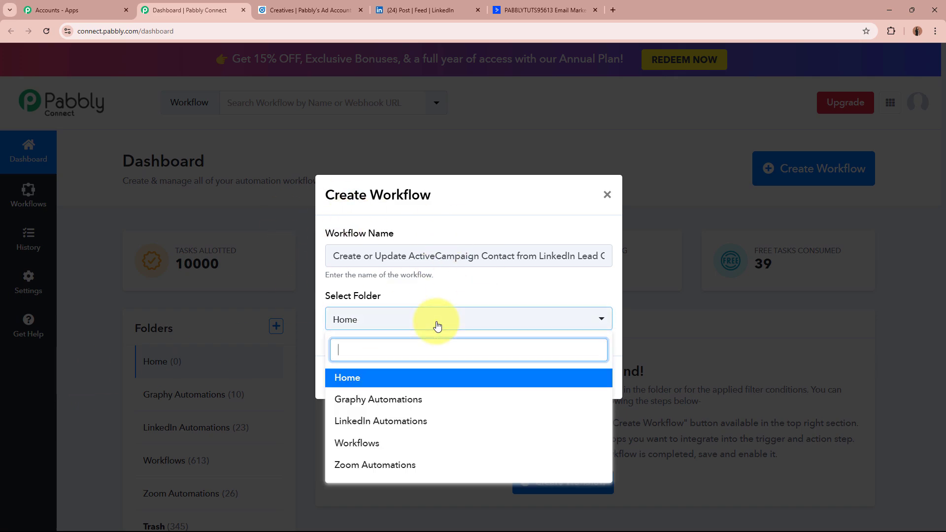
pyautogui.click(390, 421)
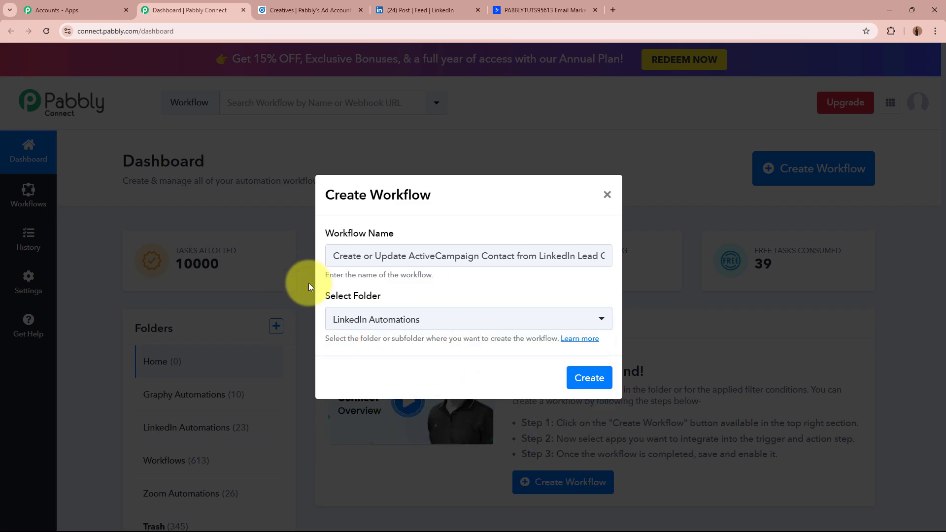
pyautogui.moveTo(345, 258); pyautogui.dragTo(617, 268)
pyautogui.click(460, 301)
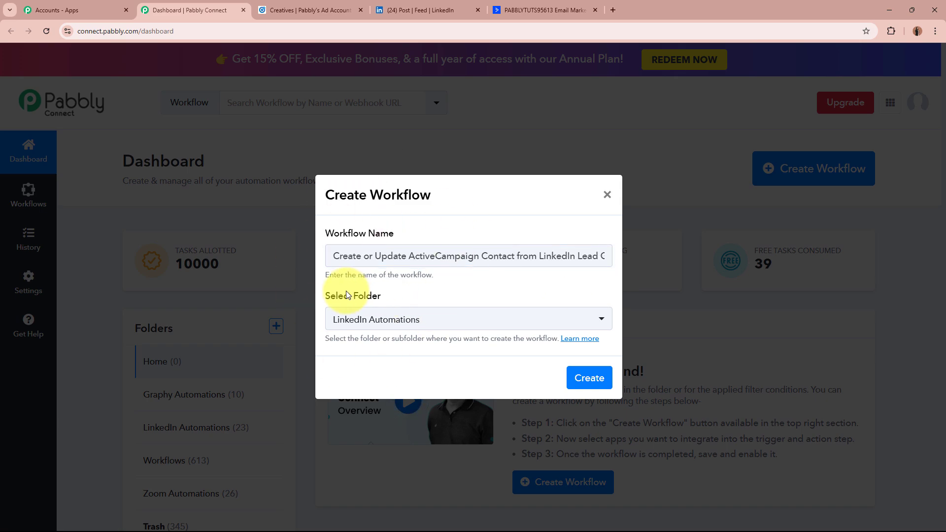
pyautogui.click(592, 378)
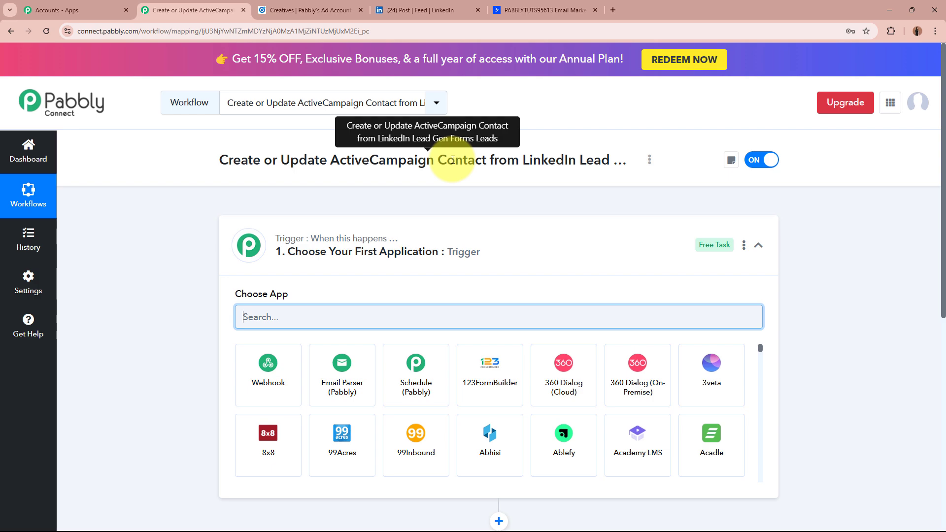
# - Search 'Linke' and choose LinkedIn Lead Gen Forms as the trigger app
pyautogui.click(556, 249)
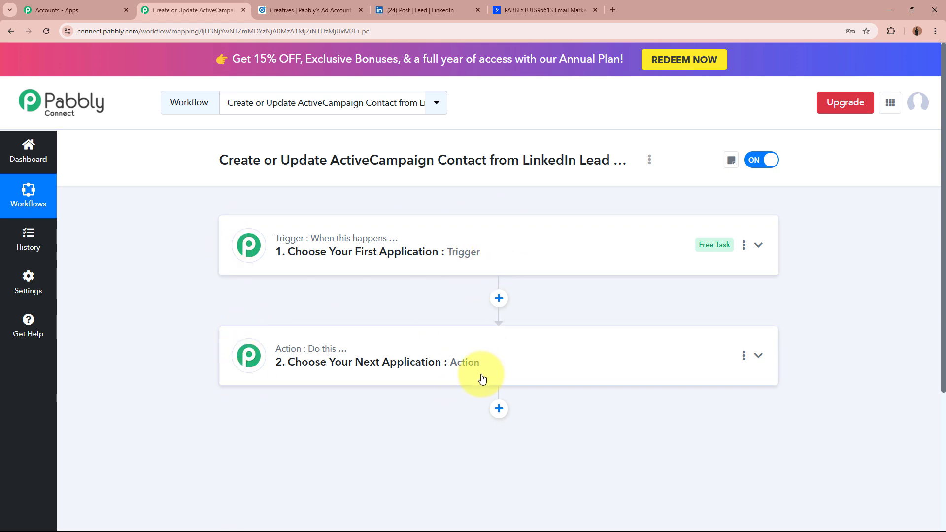
pyautogui.click(571, 256)
pyautogui.click(513, 313)
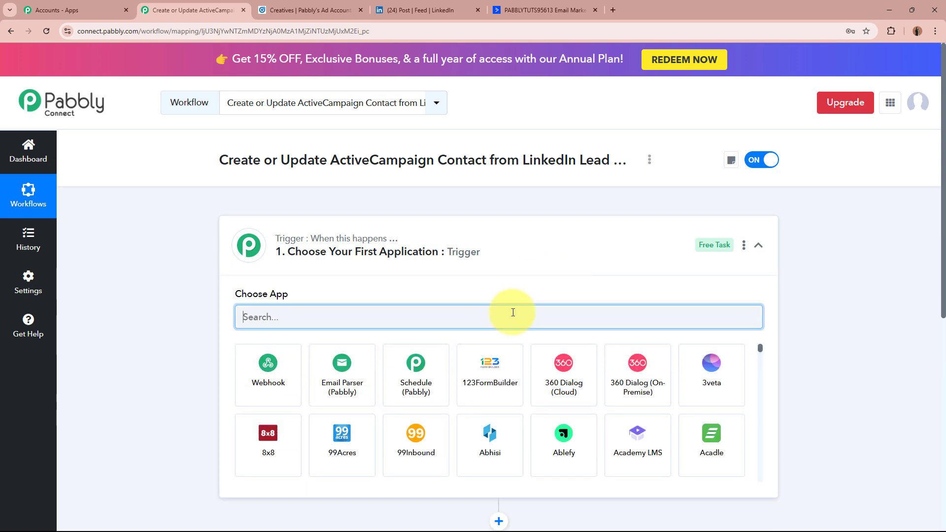
pyautogui.write('Linke')
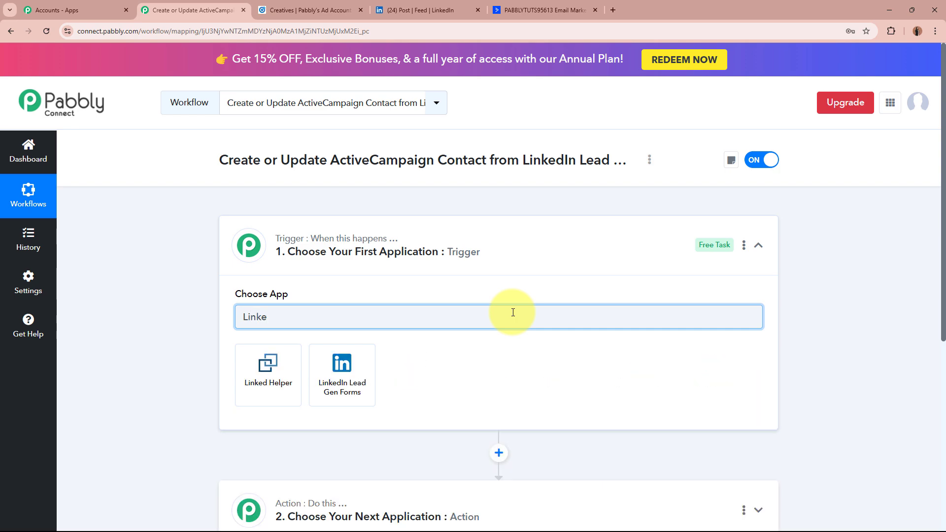
pyautogui.click(341, 387)
pyautogui.click(395, 10)
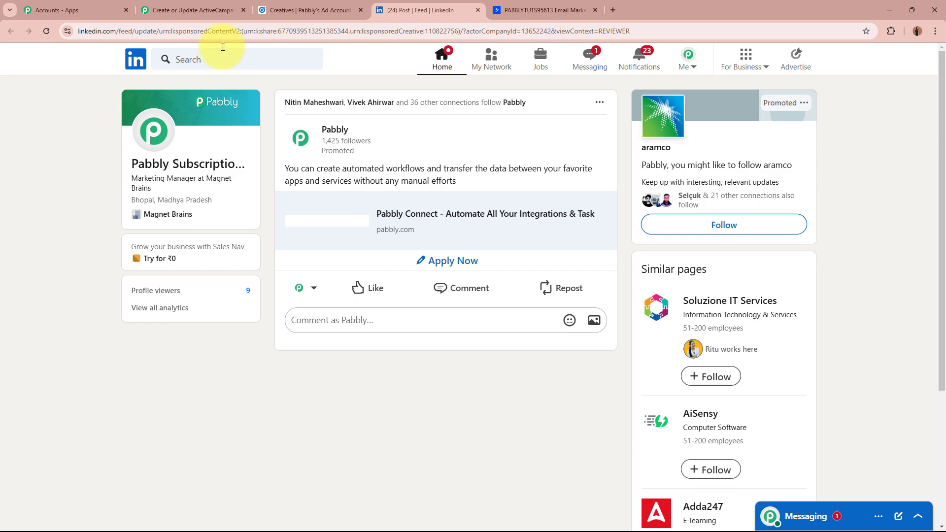
pyautogui.click(192, 9)
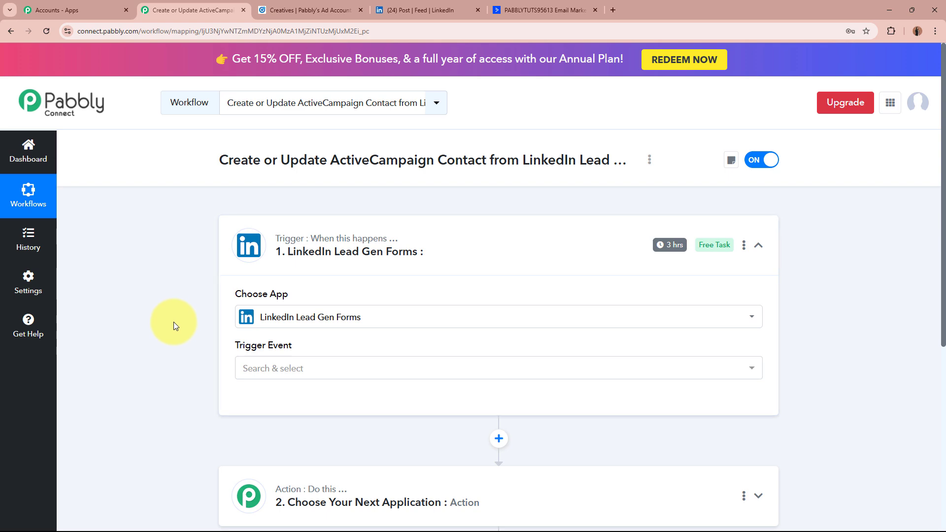
# - Trigger on New Lead Gen Form Response and authorize a new LinkedIn Lead Gen Forms connection
pyautogui.click(338, 373)
pyautogui.click(359, 444)
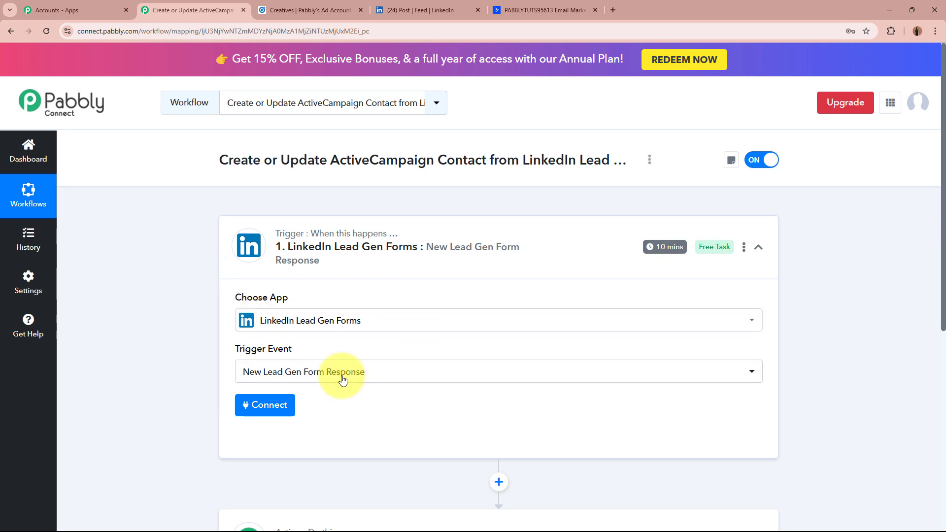
pyautogui.click(251, 408)
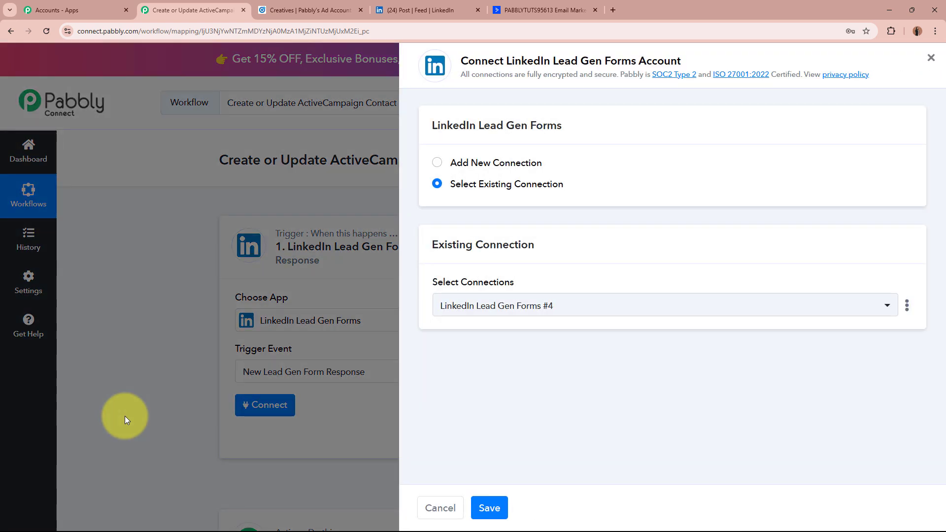
pyautogui.click(446, 165)
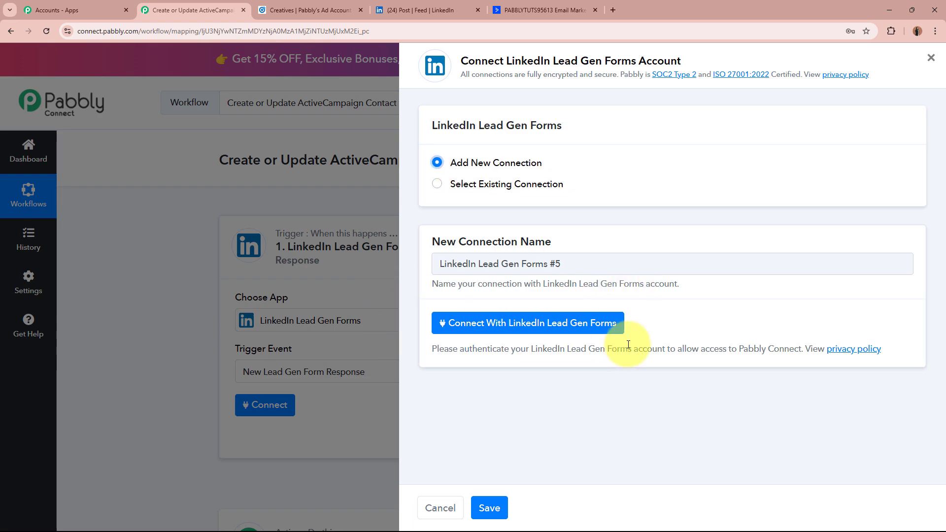
pyautogui.click(615, 324)
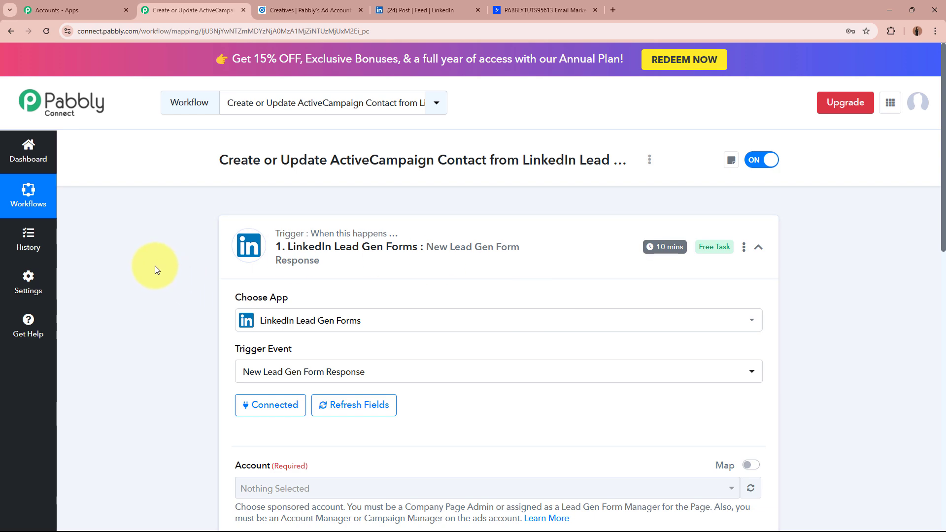
# - Choose Pabbly's Ad Account and the form named Lead Form for the LinkedIn trigger
pyautogui.scroll(-4, 116, 321)
pyautogui.scroll(-2, 117, 322)
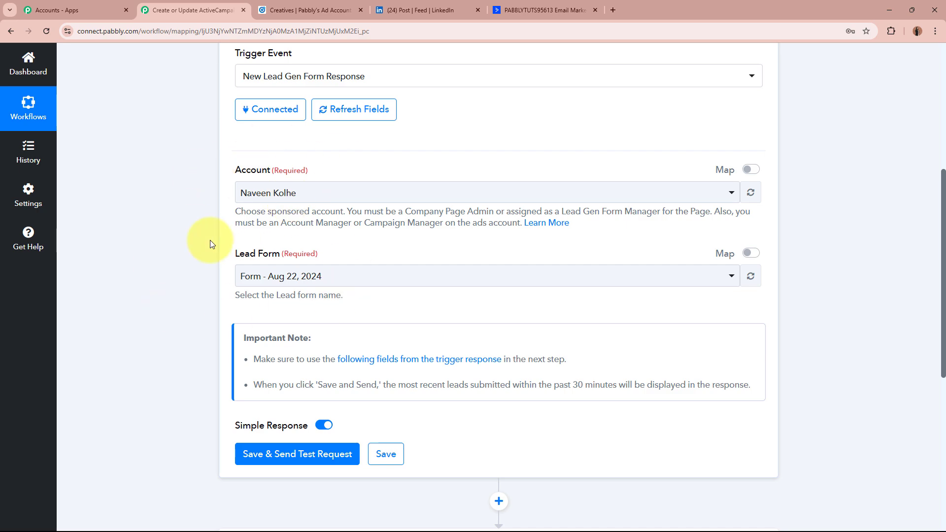
pyautogui.click(332, 6)
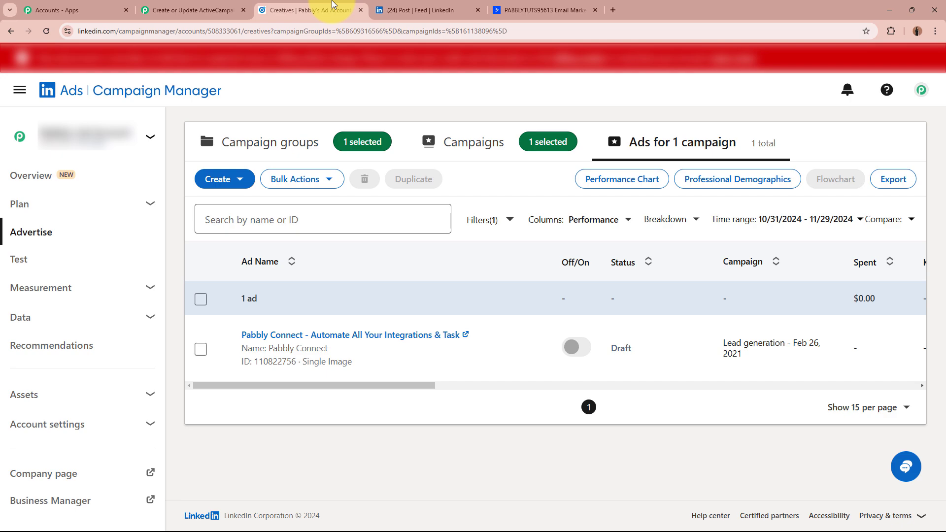
pyautogui.click(192, 10)
pyautogui.click(275, 196)
pyautogui.click(272, 271)
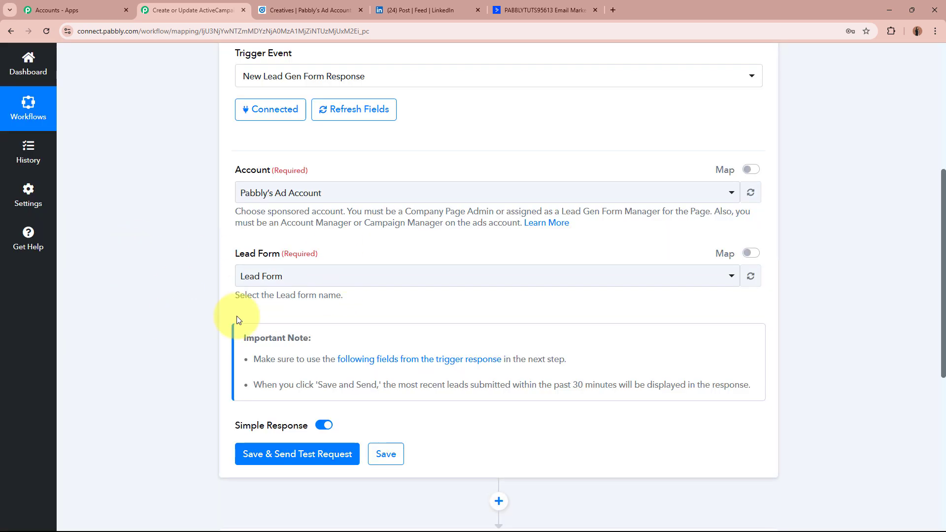
pyautogui.click(299, 283)
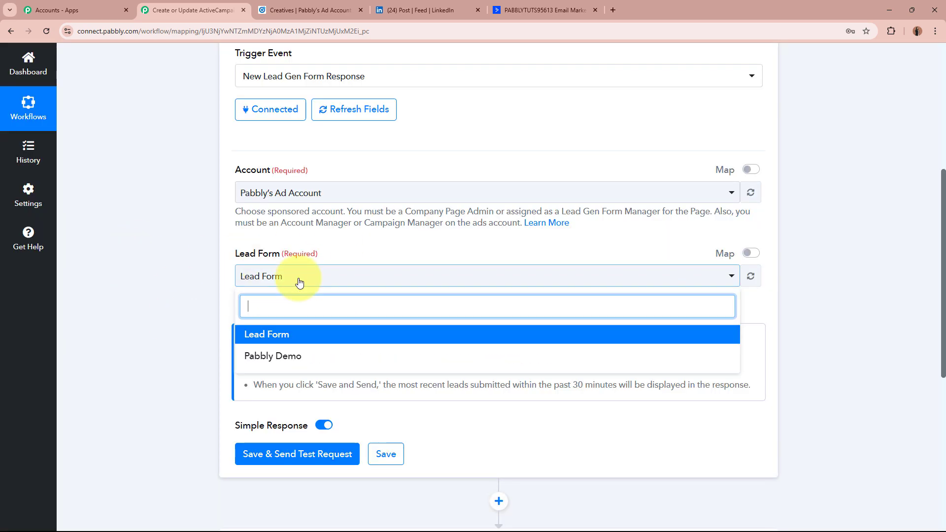
pyautogui.click(296, 330)
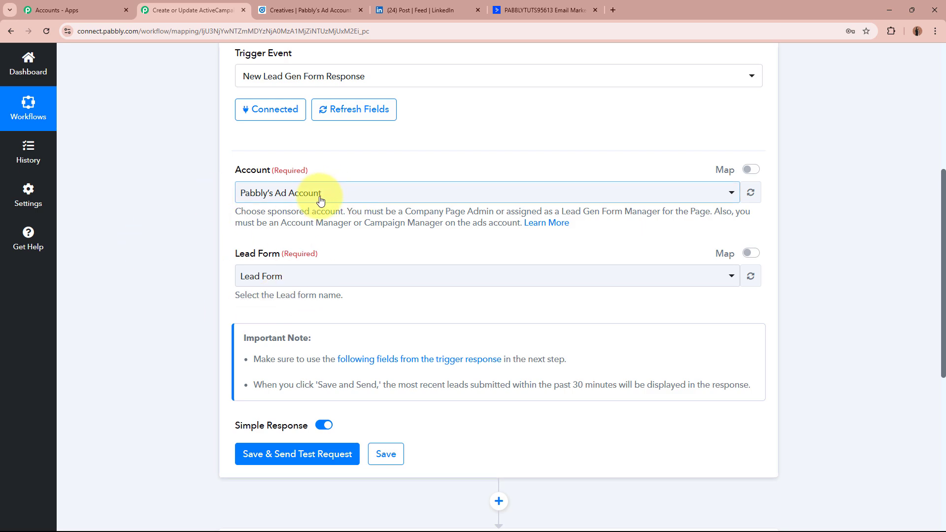
pyautogui.scroll(-4, 150, 279)
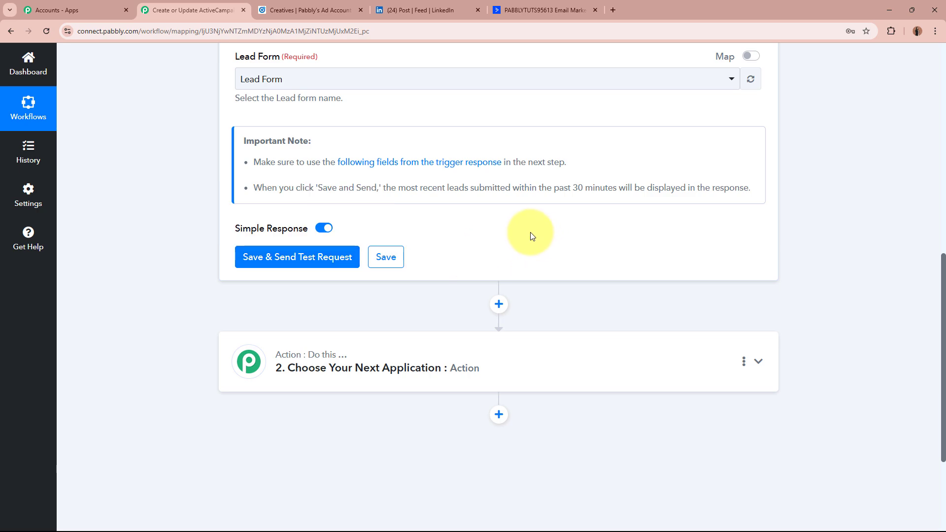
pyautogui.scroll(10, 530, 236)
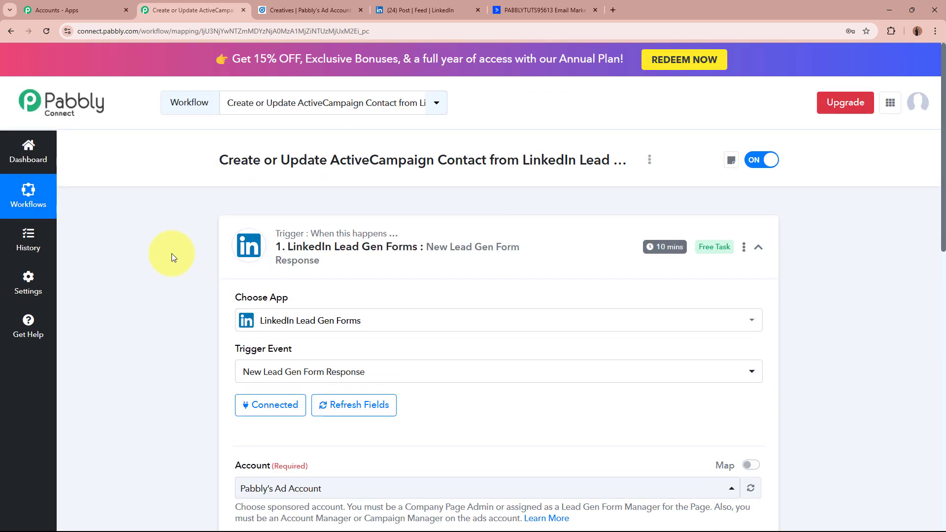
# - Open the sponsored post's lead form and review the prefilled name and company details
pyautogui.click(450, 5)
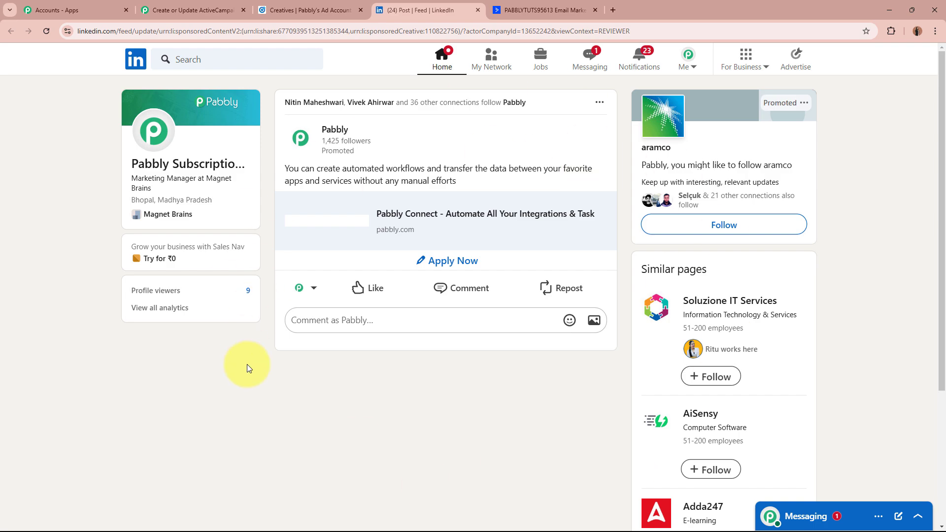
pyautogui.click(437, 261)
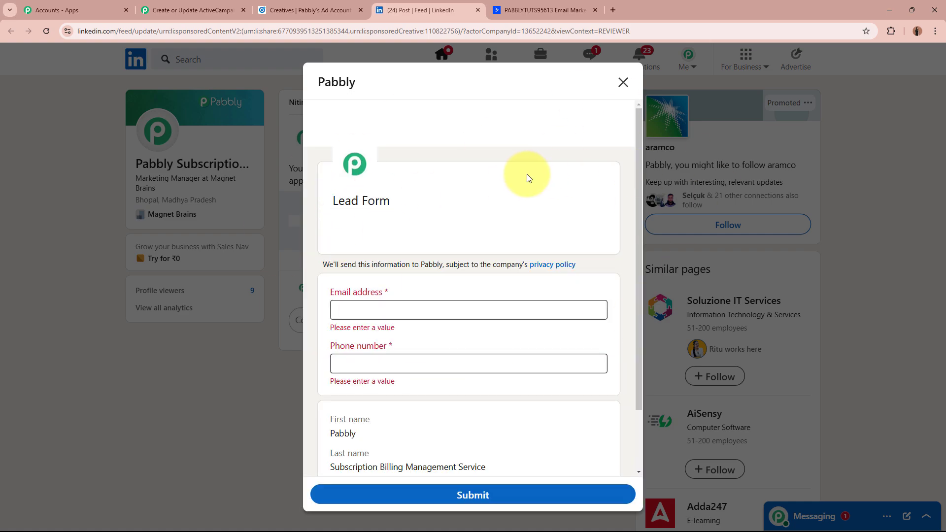
pyautogui.scroll(-2, 525, 175)
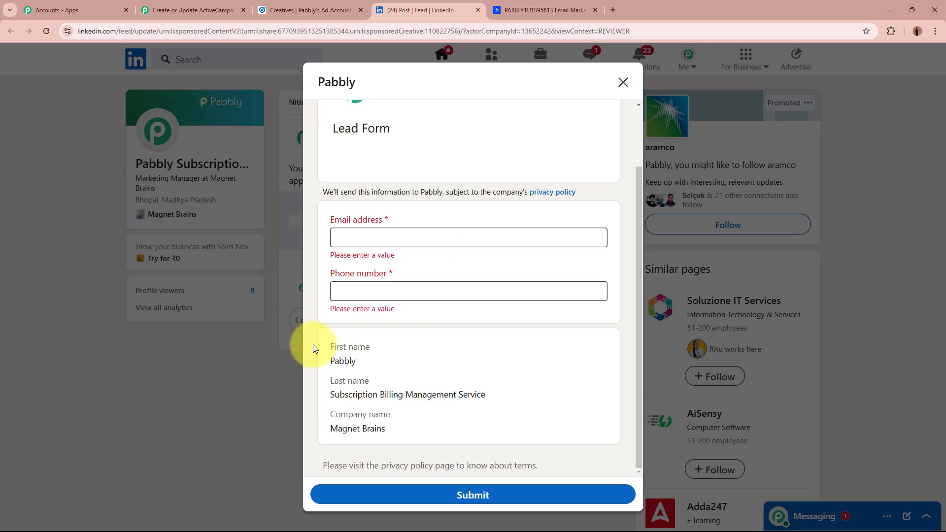
pyautogui.tripleClick(333, 350)
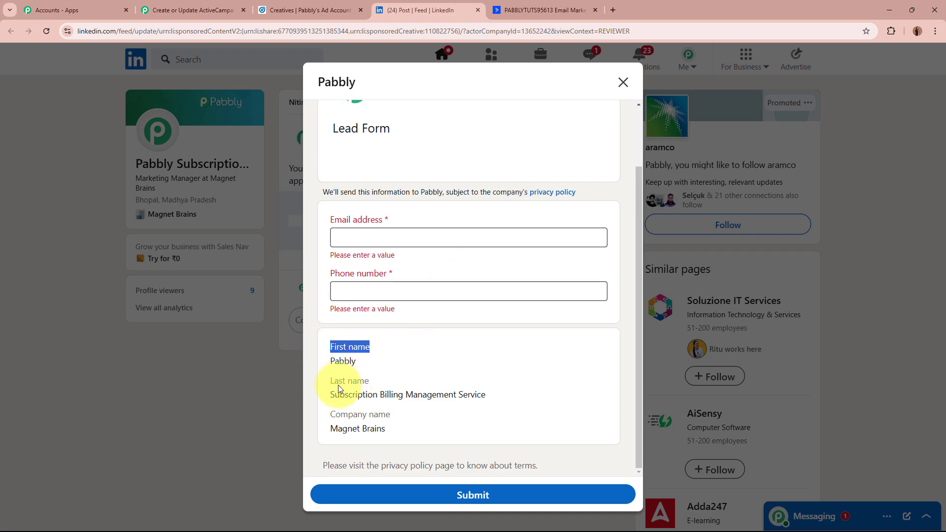
pyautogui.tripleClick(345, 414)
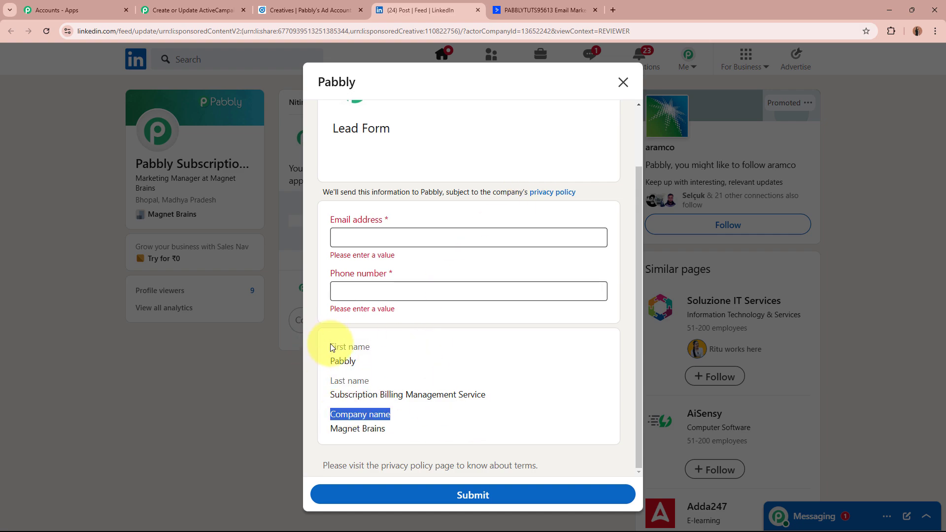
pyautogui.moveTo(331, 348); pyautogui.dragTo(413, 444)
pyautogui.click(413, 428)
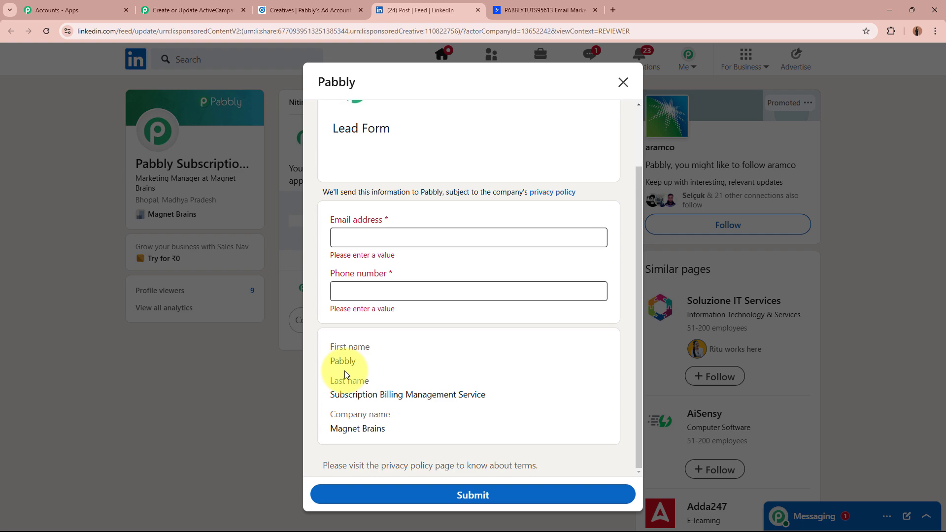
pyautogui.moveTo(330, 341); pyautogui.dragTo(391, 429)
pyautogui.click(390, 429)
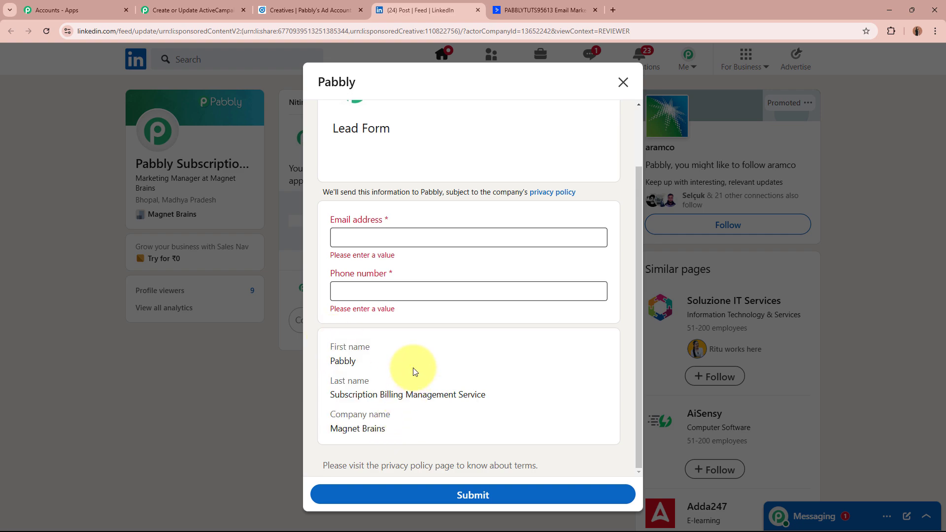
# - Enter a test email address and phone number, submit, and confirm Information sent to Pabbly
pyautogui.moveTo(332, 217); pyautogui.dragTo(446, 274)
pyautogui.click(443, 235)
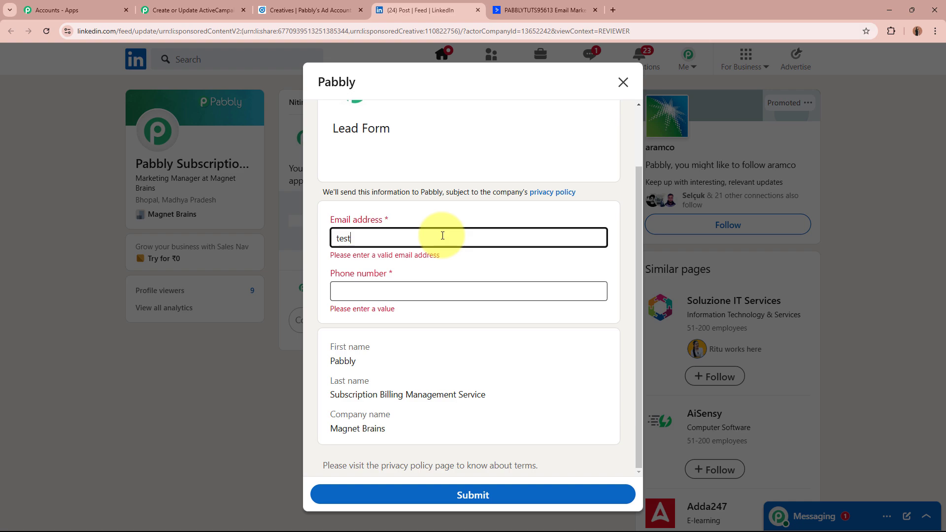
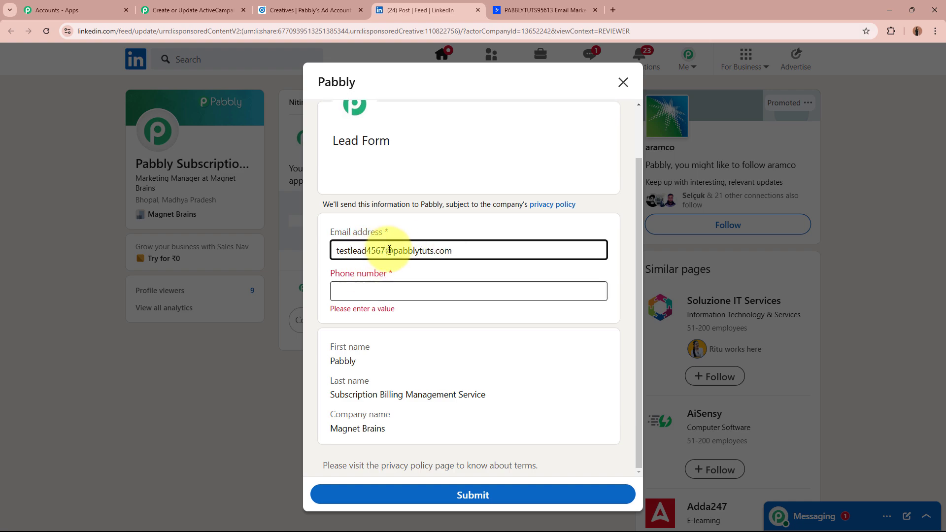
pyautogui.click(420, 295)
pyautogui.write('789')
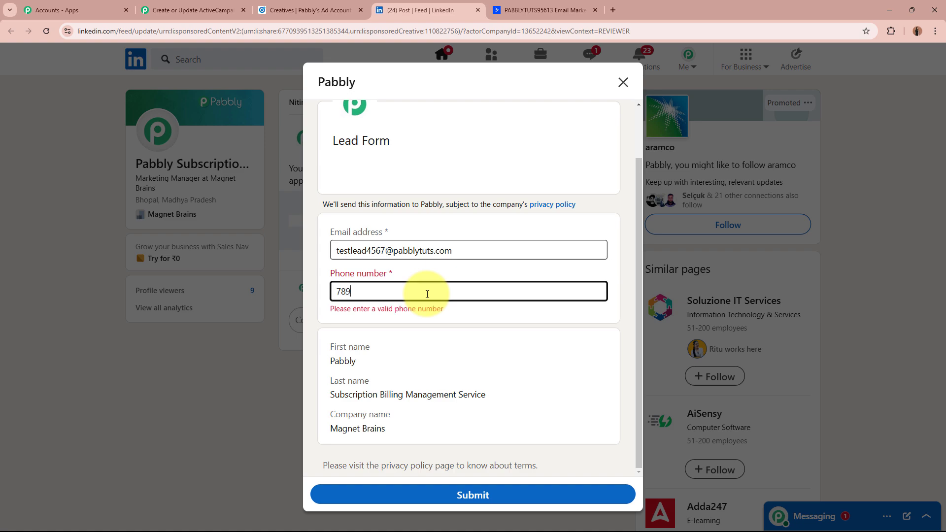
pyautogui.write('7897897')
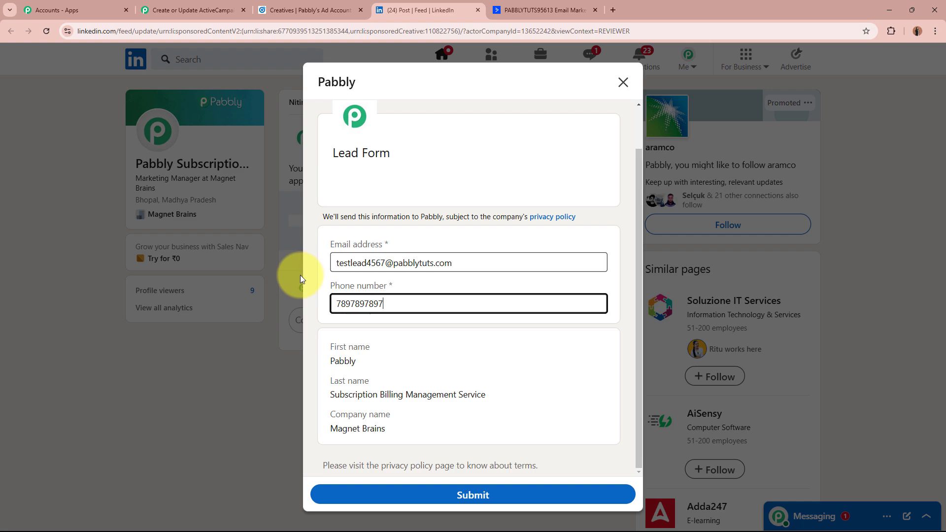
pyautogui.click(521, 495)
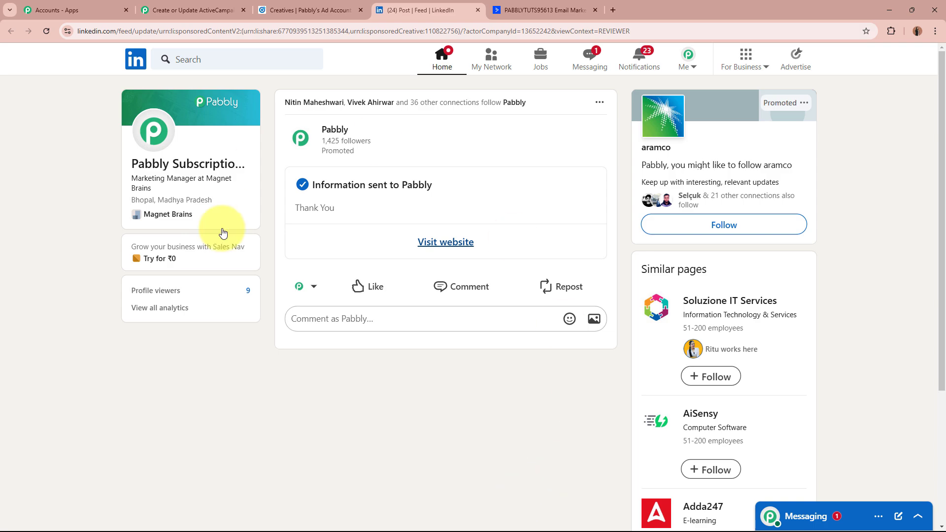
pyautogui.moveTo(312, 184); pyautogui.dragTo(496, 190)
pyautogui.click(495, 190)
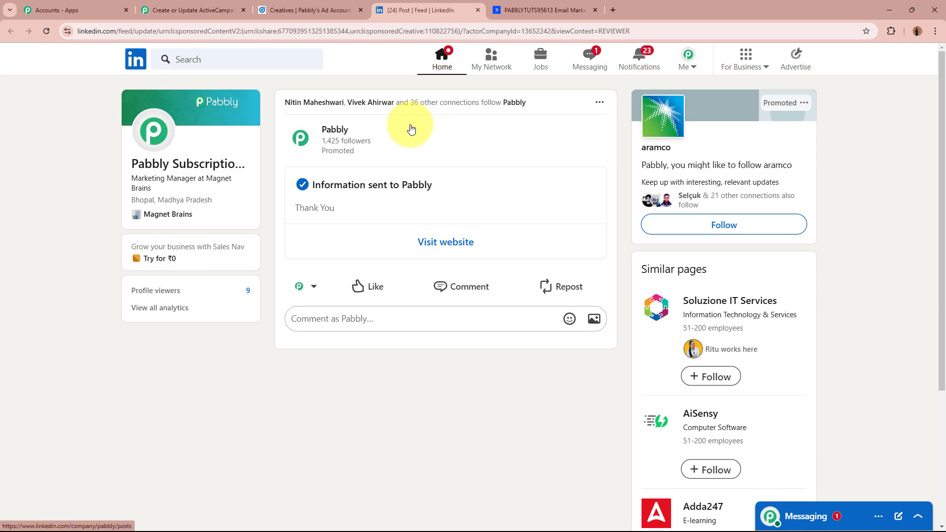
pyautogui.click(189, 10)
# - Save the trigger to fetch the new response and check its Lead Form name and email
pyautogui.scroll(-8, 162, 234)
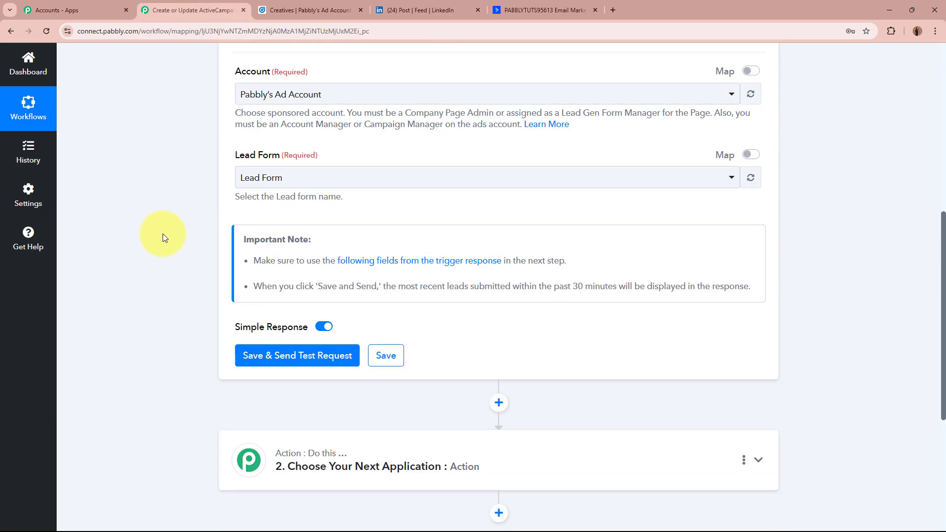
pyautogui.click(306, 257)
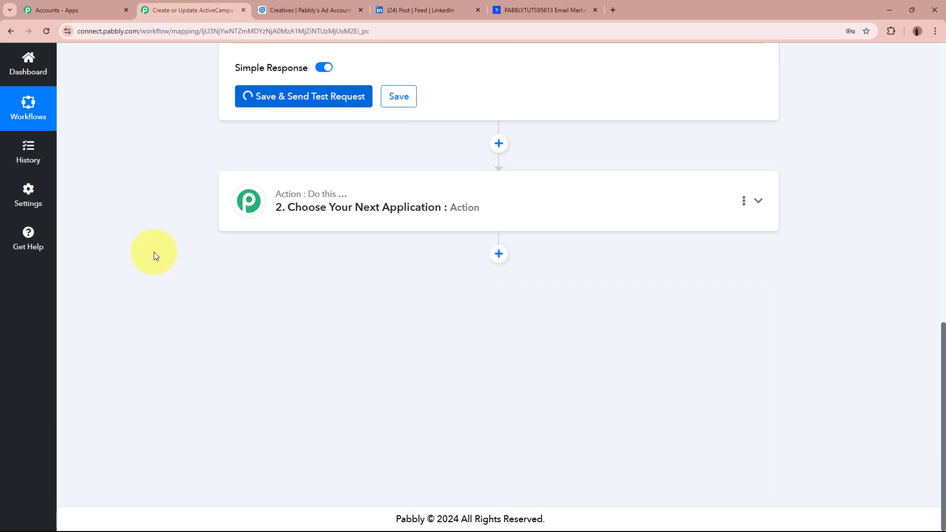
pyautogui.scroll(-2, 145, 274)
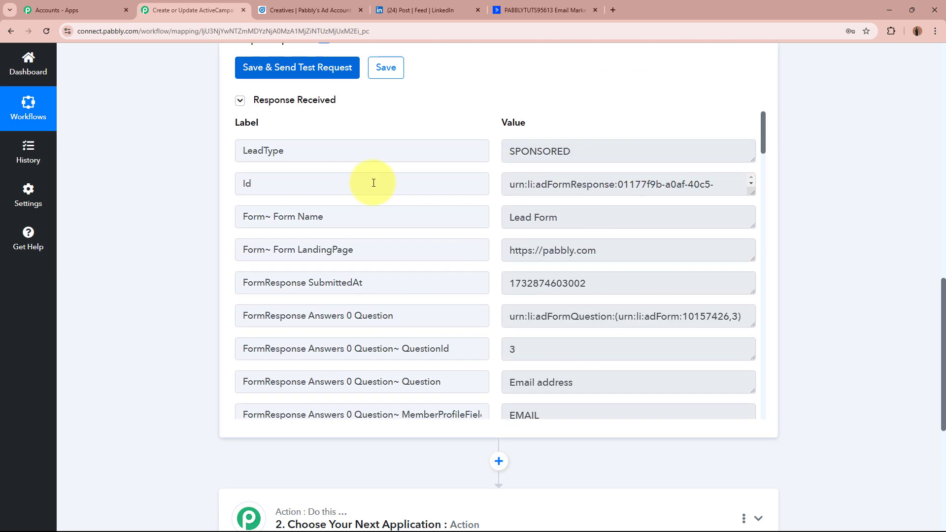
pyautogui.moveTo(344, 216); pyautogui.dragTo(265, 221)
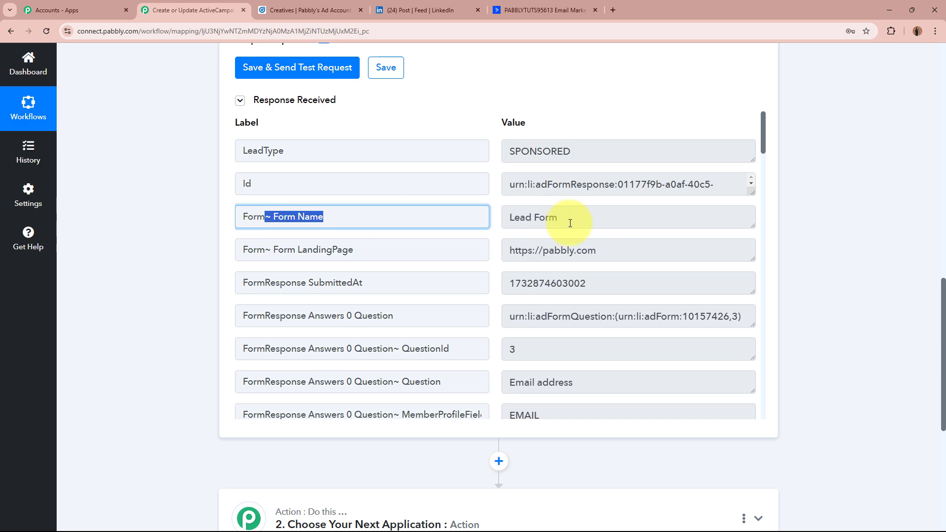
pyautogui.moveTo(569, 222); pyautogui.dragTo(484, 224)
pyautogui.scroll(-4, 635, 218)
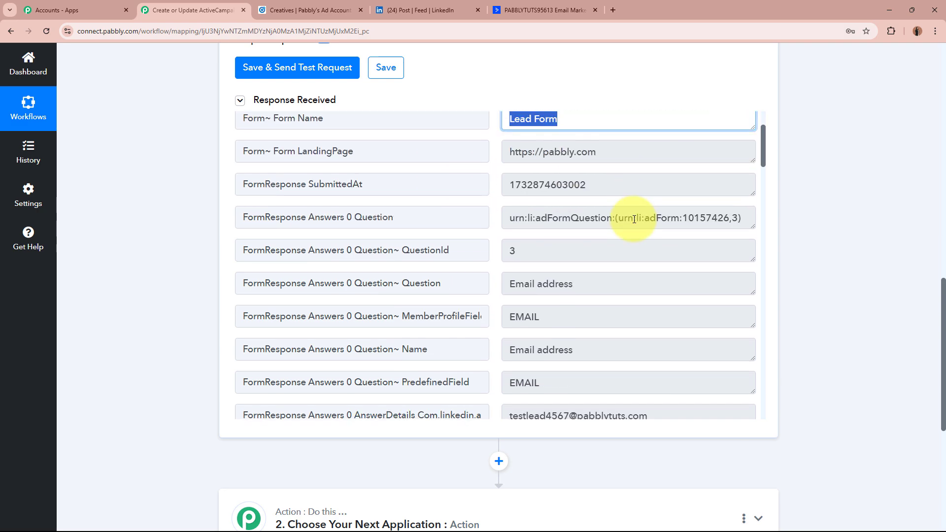
pyautogui.moveTo(510, 318); pyautogui.dragTo(661, 315)
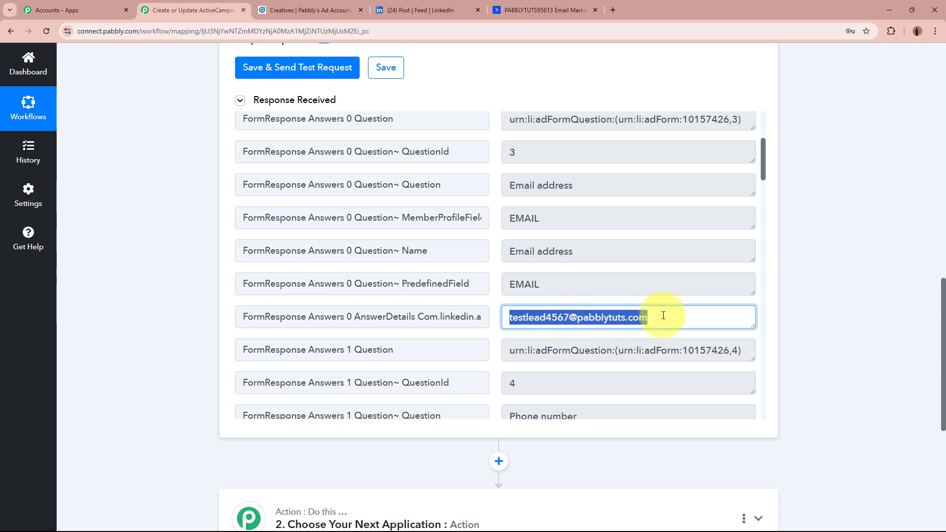
pyautogui.click(664, 316)
# - Review the phone, first and last name, and Magnet Brains company answers in the response
pyautogui.scroll(-4, 664, 317)
pyautogui.click(598, 350)
pyautogui.moveTo(598, 351); pyautogui.dragTo(490, 351)
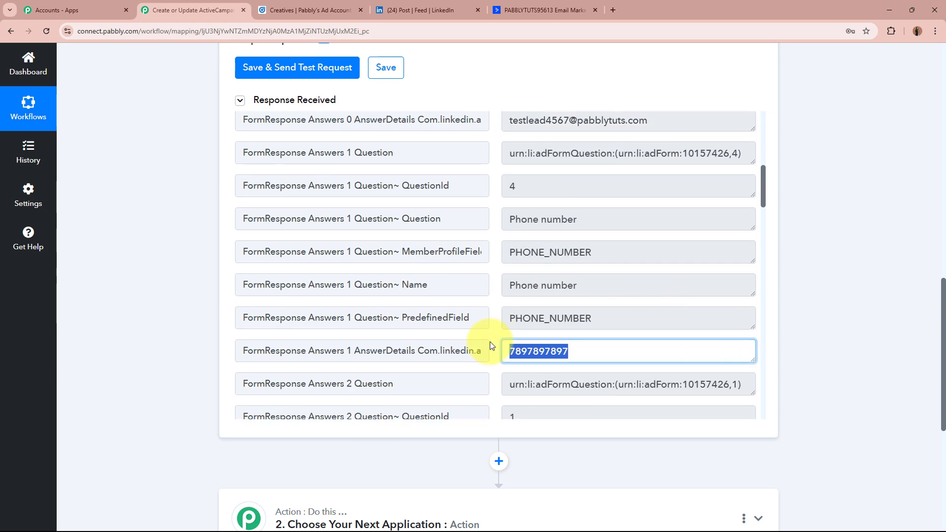
pyautogui.click(651, 351)
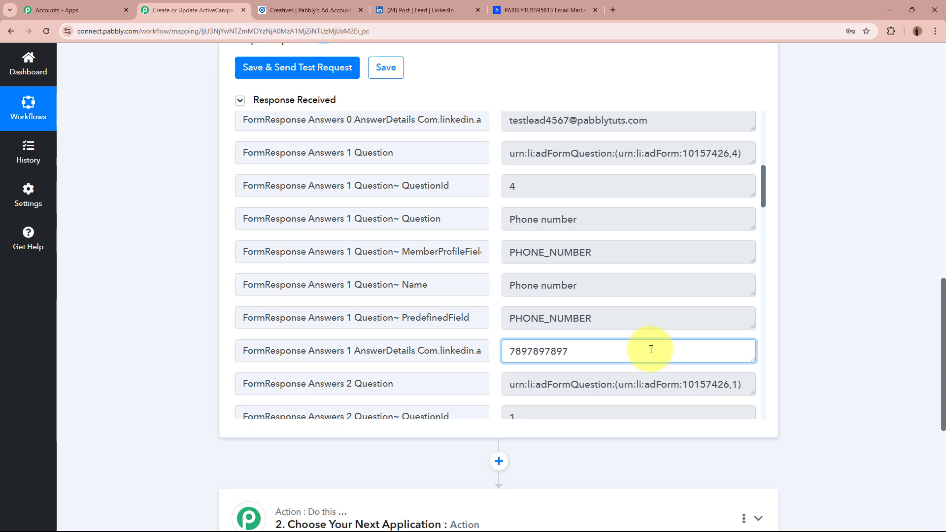
pyautogui.scroll(-6, 651, 348)
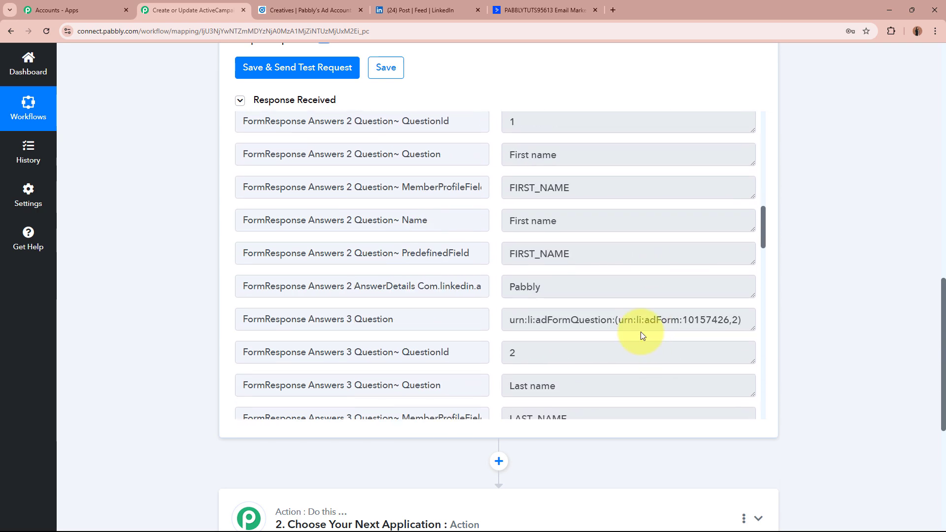
pyautogui.moveTo(591, 293); pyautogui.dragTo(521, 290)
pyautogui.scroll(-4, 521, 290)
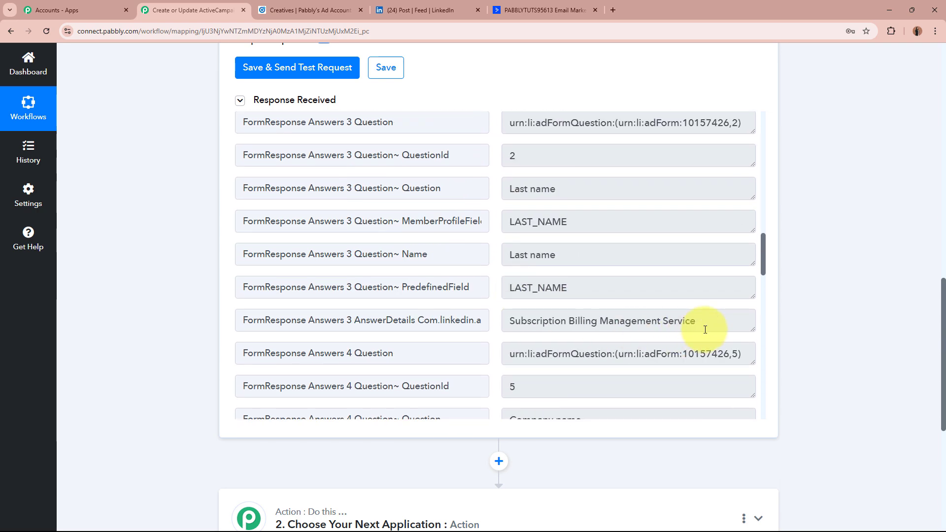
pyautogui.moveTo(710, 324); pyautogui.dragTo(515, 321)
pyautogui.click(661, 320)
pyautogui.scroll(-4, 662, 321)
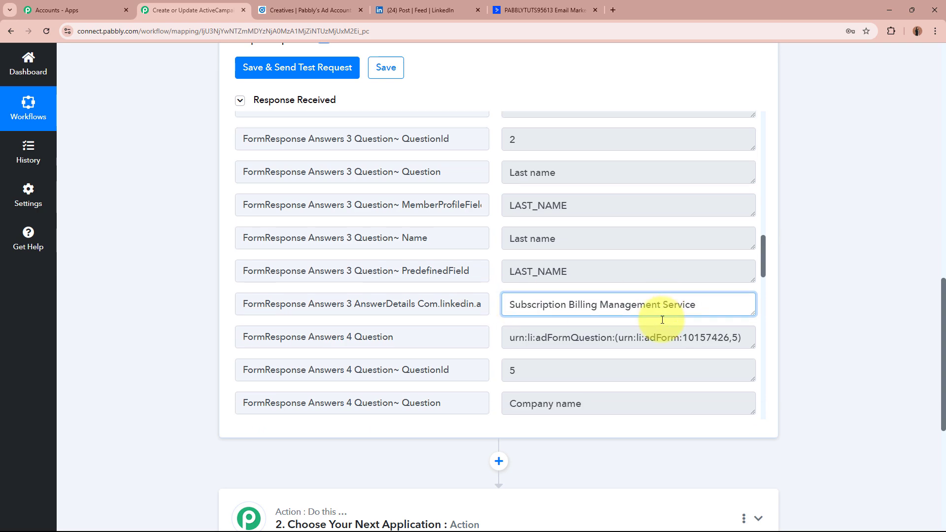
pyautogui.moveTo(609, 352); pyautogui.dragTo(482, 347)
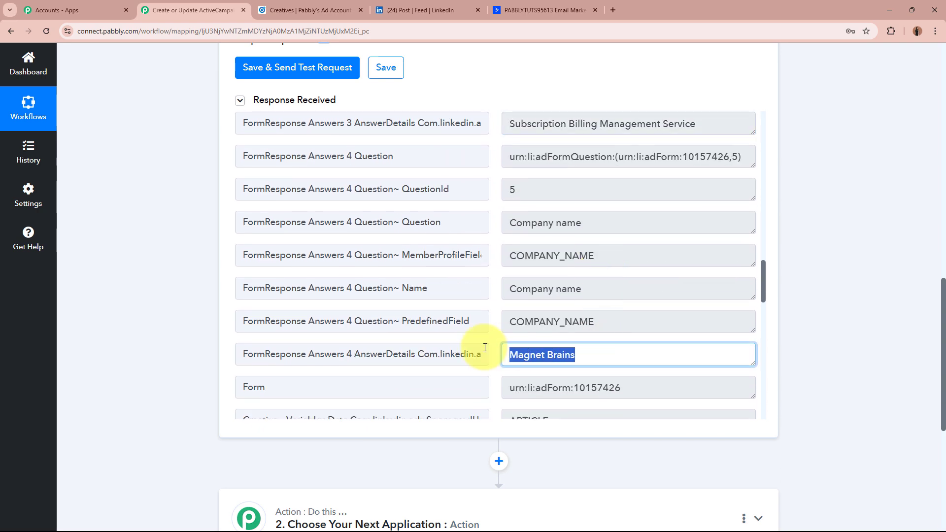
pyautogui.click(635, 348)
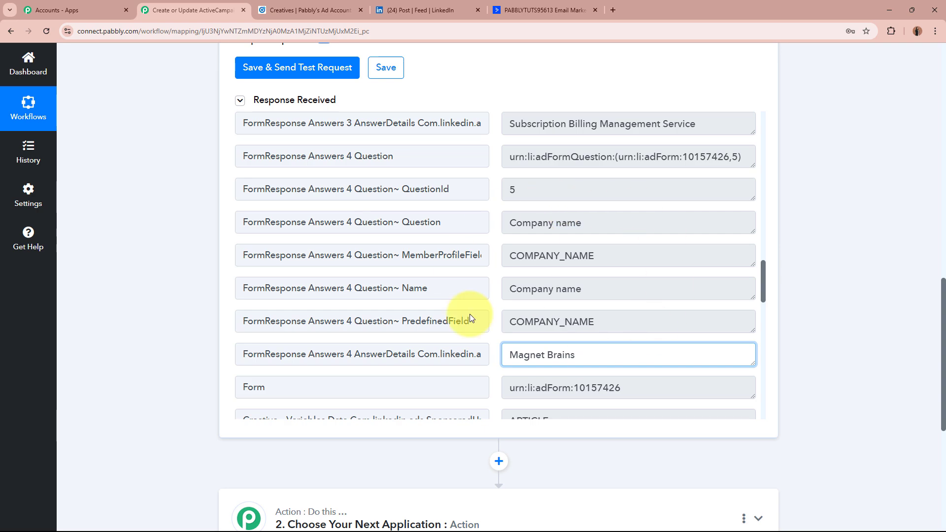
pyautogui.click(821, 252)
pyautogui.scroll(10, 643, 305)
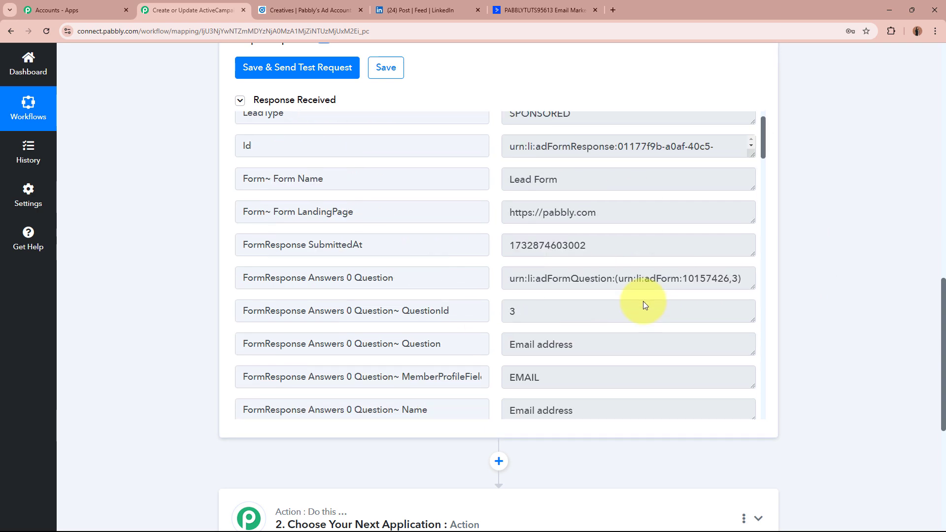
pyautogui.scroll(1, 443, 375)
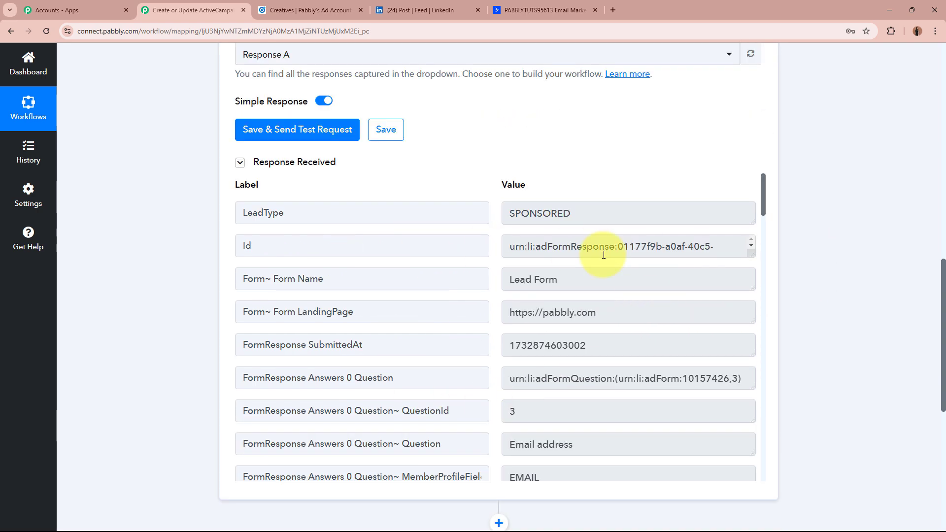
pyautogui.scroll(15, 772, 320)
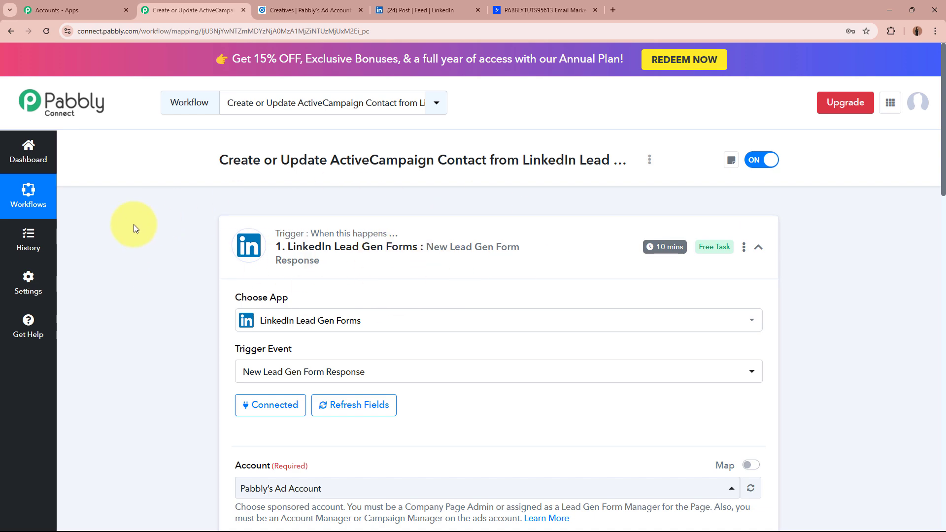
# - Open the LinkedIn trigger's Set Trigger Time settings from its options menu
pyautogui.scroll(-15, 122, 233)
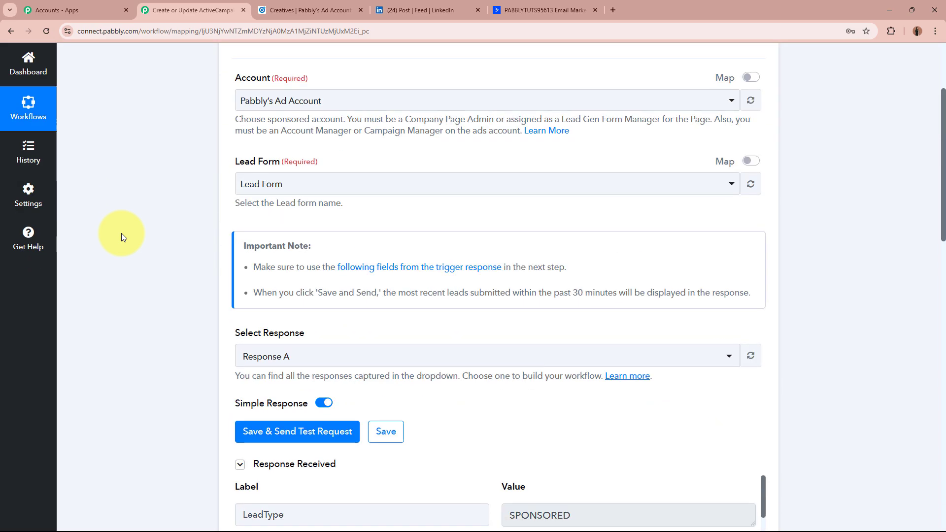
pyautogui.scroll(9, 122, 232)
pyautogui.scroll(5, 121, 236)
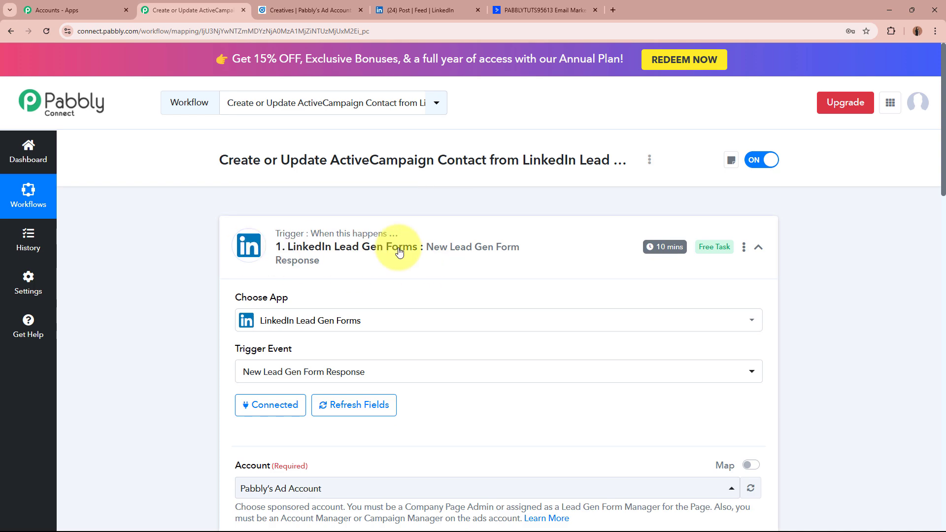
pyautogui.moveTo(653, 251)
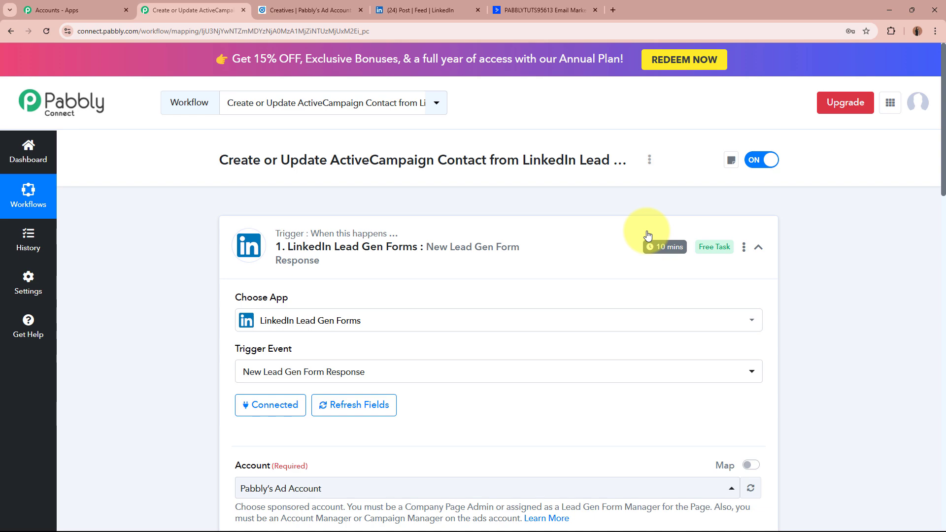
pyautogui.click(744, 248)
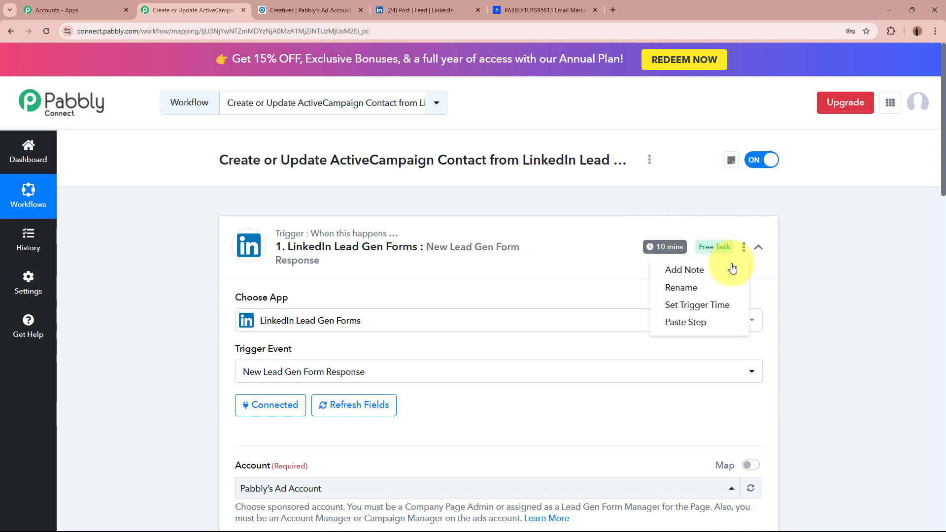
pyautogui.click(722, 306)
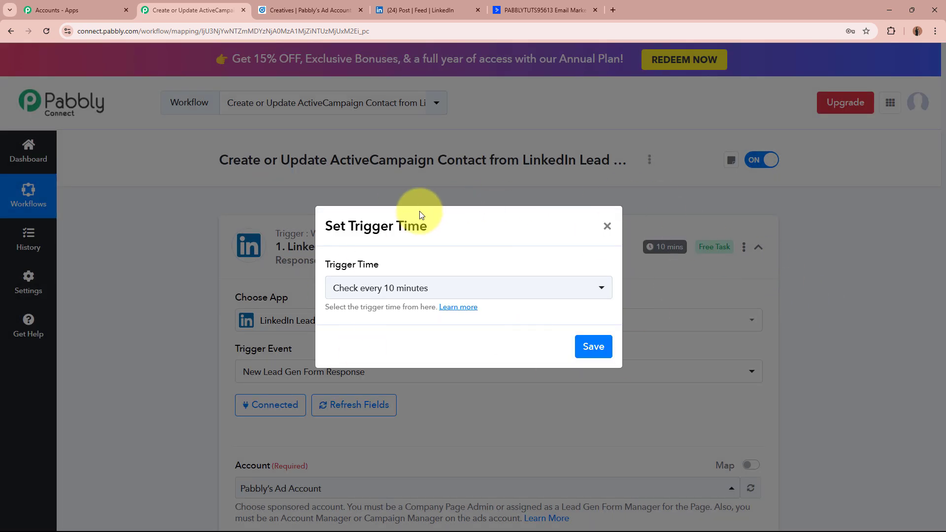
pyautogui.moveTo(325, 226); pyautogui.dragTo(441, 226)
pyautogui.click(291, 262)
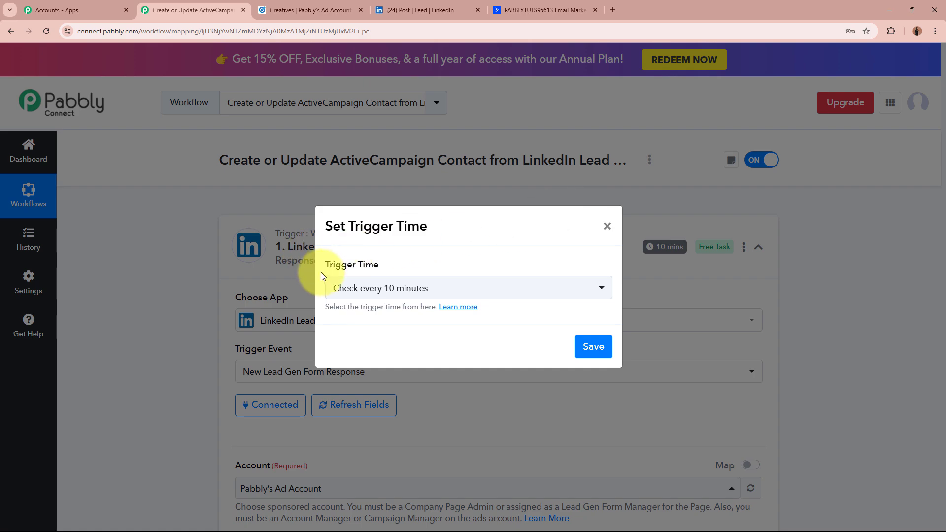
pyautogui.moveTo(325, 268); pyautogui.dragTo(380, 265)
# - Keep 'Check every 10 minutes' as the polling interval and save it
pyautogui.click(459, 289)
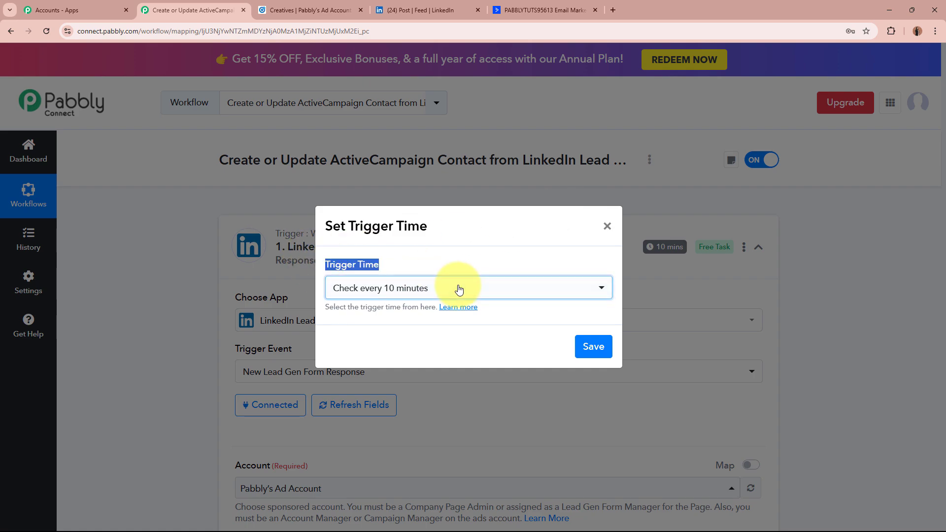
pyautogui.click(459, 289)
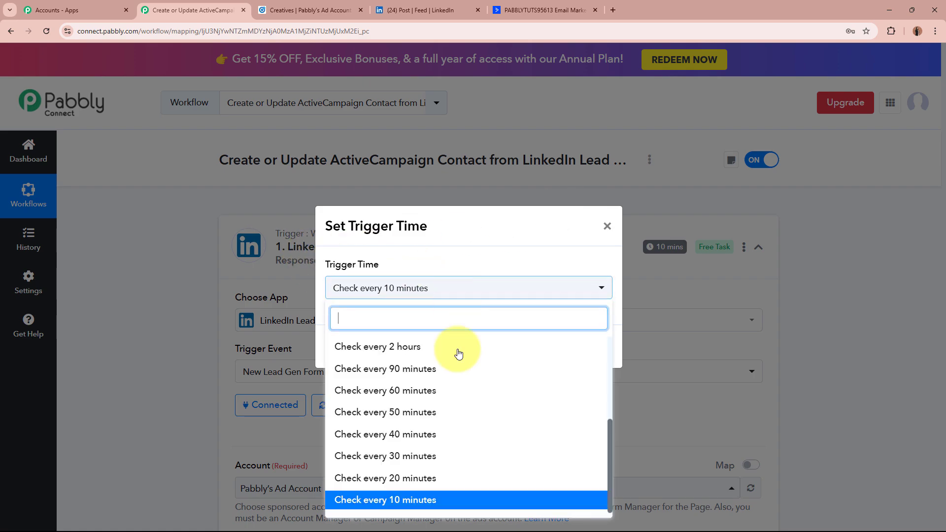
pyautogui.scroll(5, 434, 469)
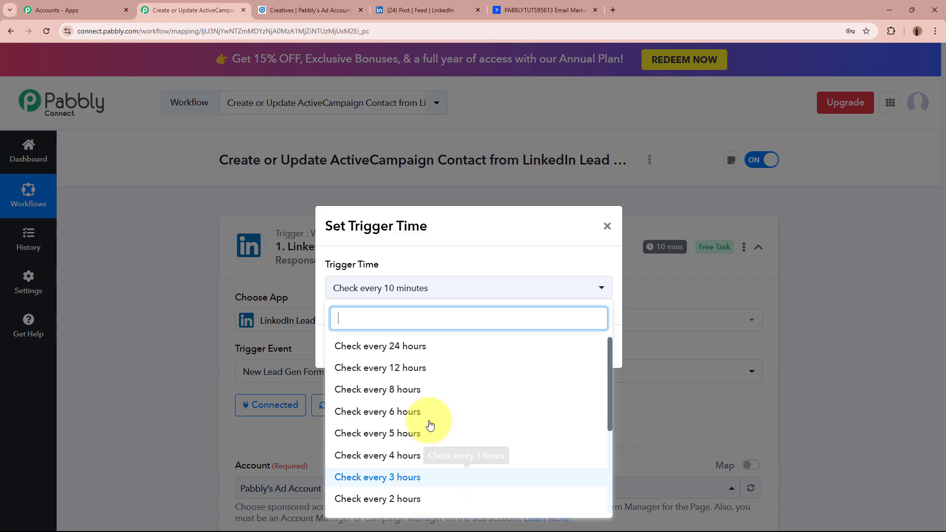
pyautogui.scroll(-5, 405, 367)
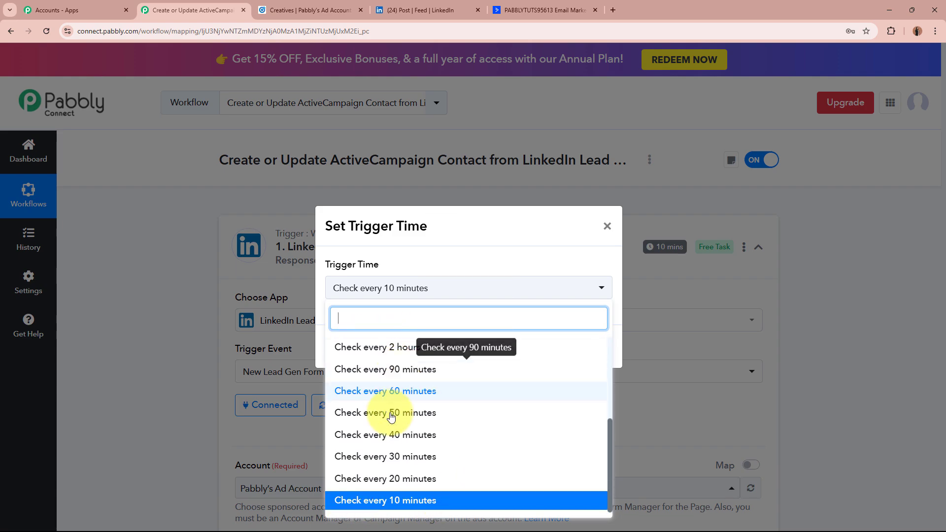
pyautogui.click(408, 500)
pyautogui.click(605, 352)
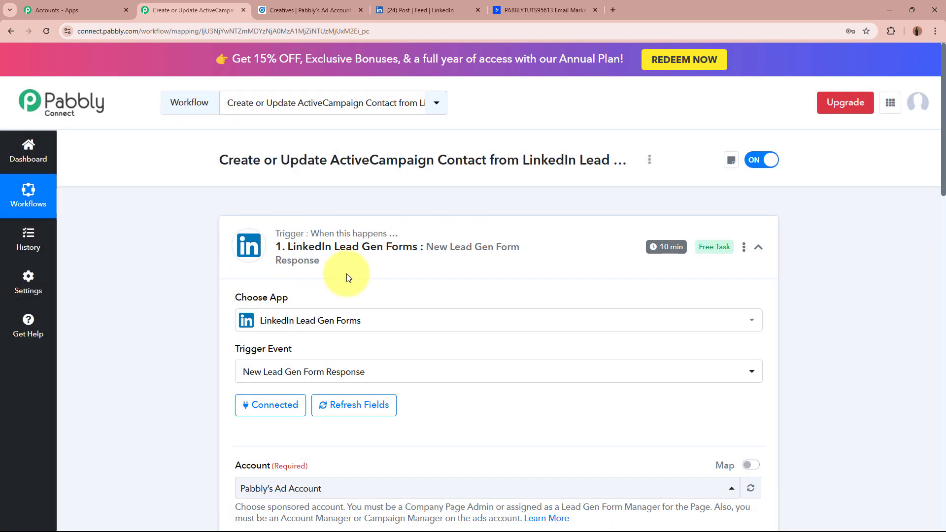
# - Collapse the LinkedIn trigger and glance over the LinkedIn post and ActiveCampaign contacts tabs
pyautogui.click(587, 245)
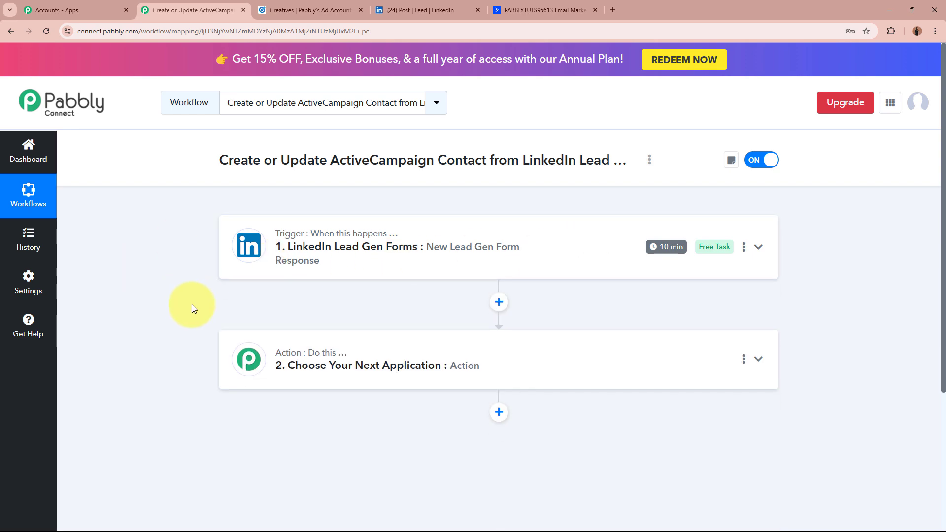
pyautogui.click(462, 6)
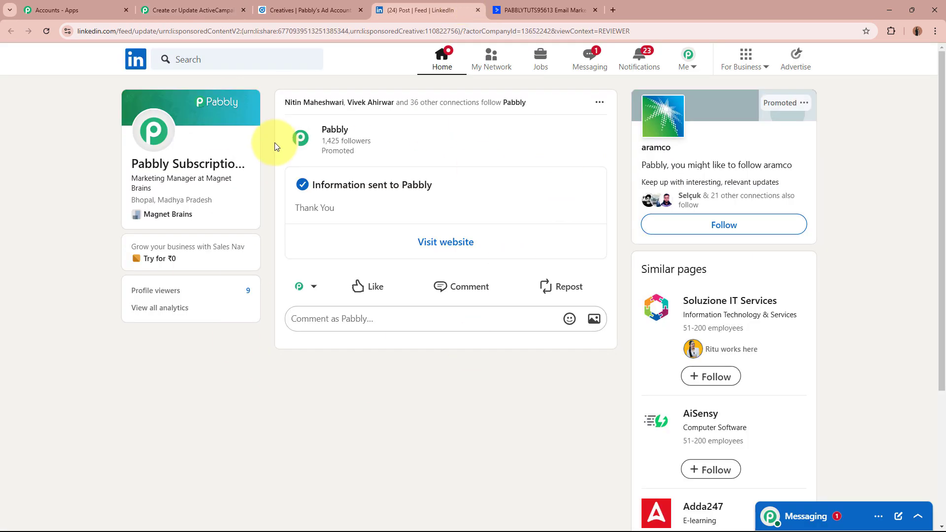
pyautogui.click(562, 7)
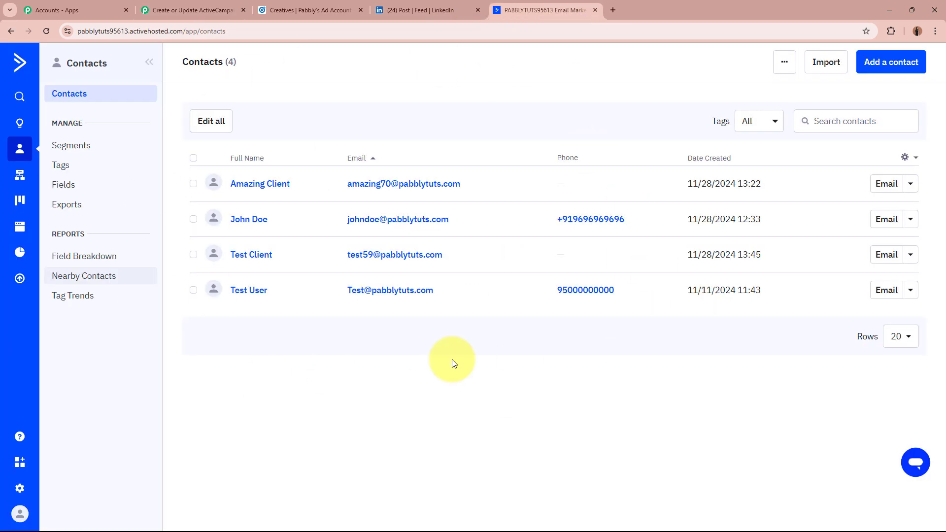
pyautogui.click(207, 10)
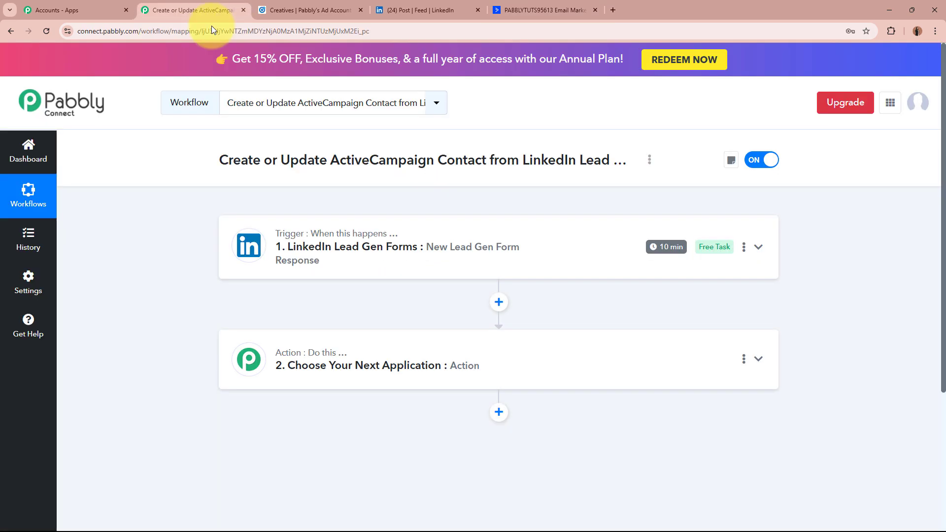
# - Make step 2 an ActiveCampaign Create or Update Contact action, found by searching 'Active'
pyautogui.click(413, 366)
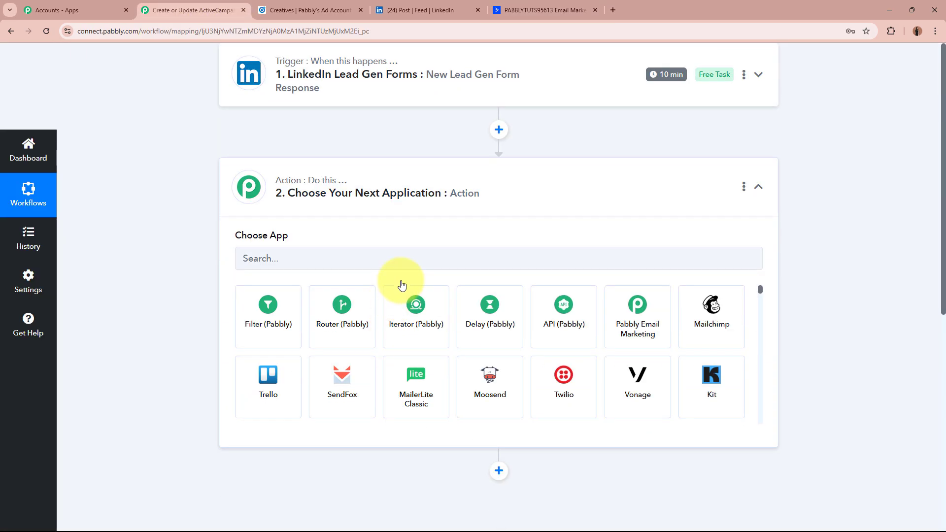
pyautogui.write('Active')
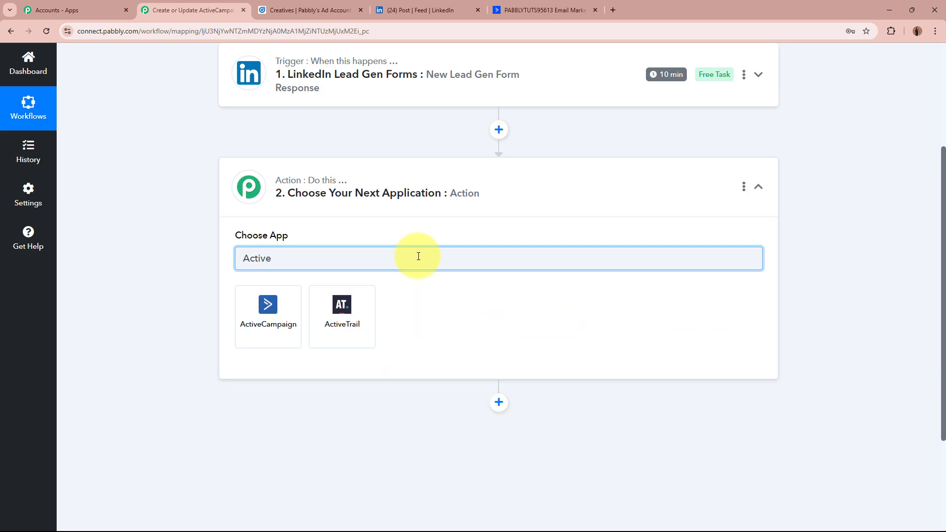
pyautogui.click(256, 316)
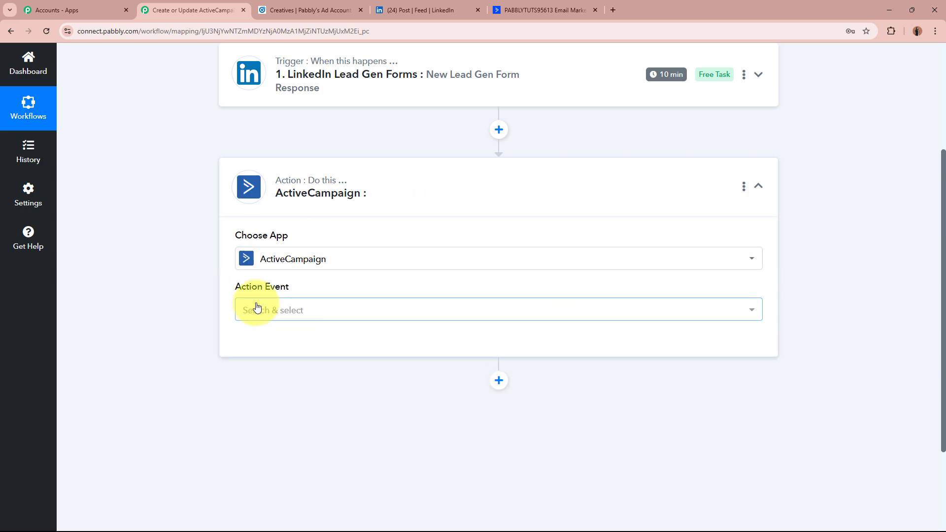
pyautogui.click(275, 315)
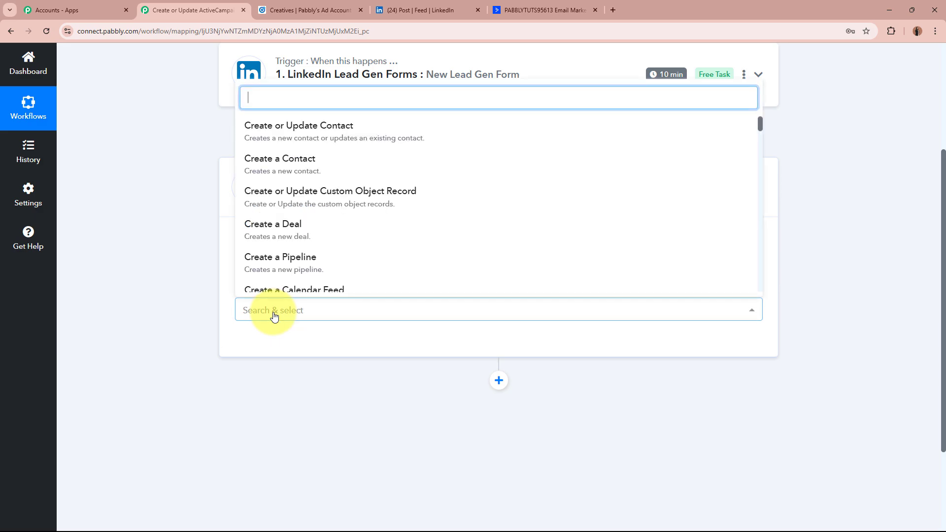
pyautogui.click(340, 131)
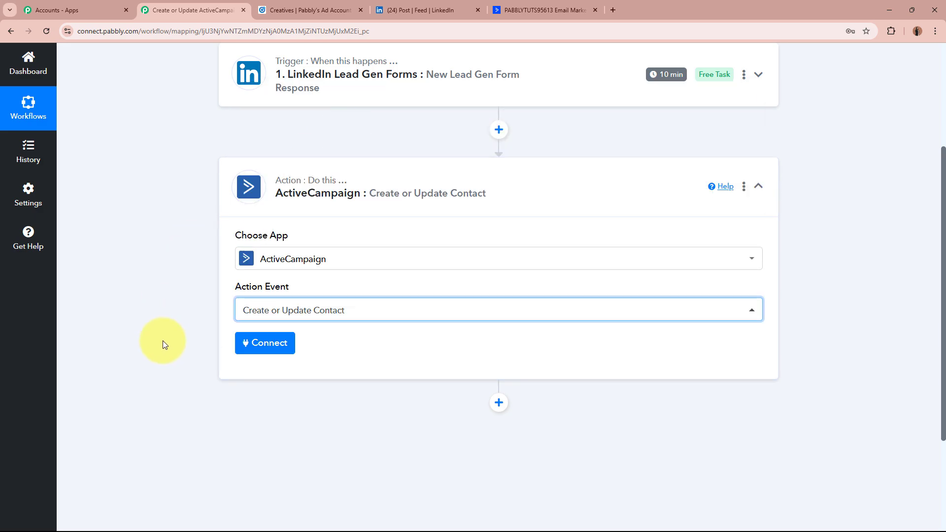
pyautogui.click(268, 343)
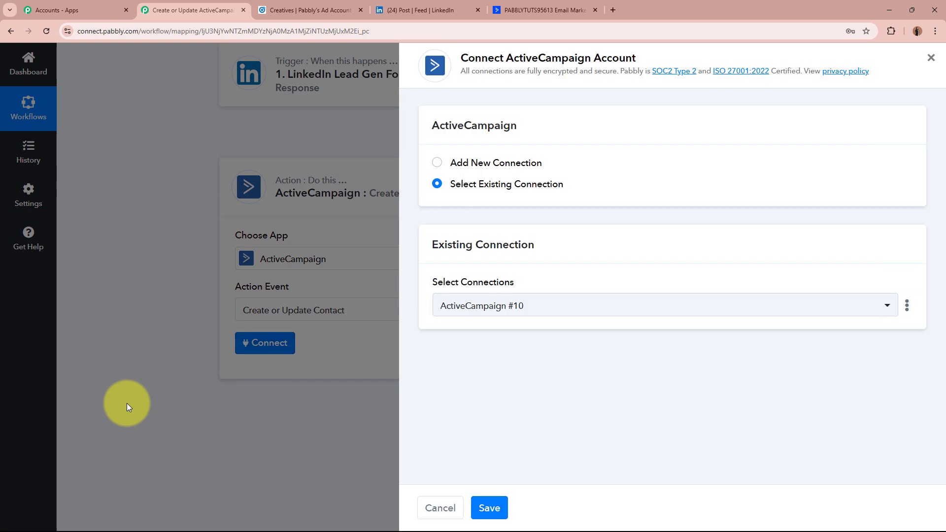
# - Choose Add New Connection for ActiveCampaign #11 and review the API Key and URL help text
pyautogui.click(437, 163)
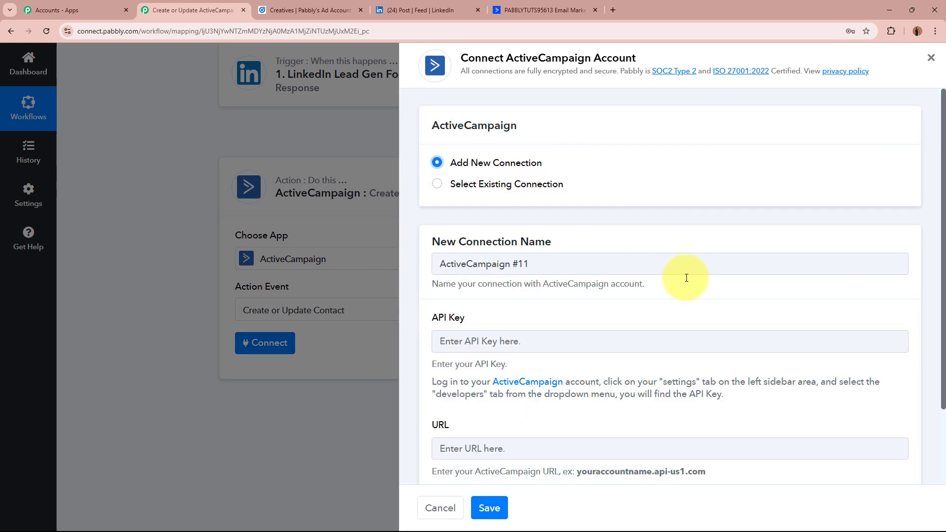
pyautogui.scroll(-2, 687, 288)
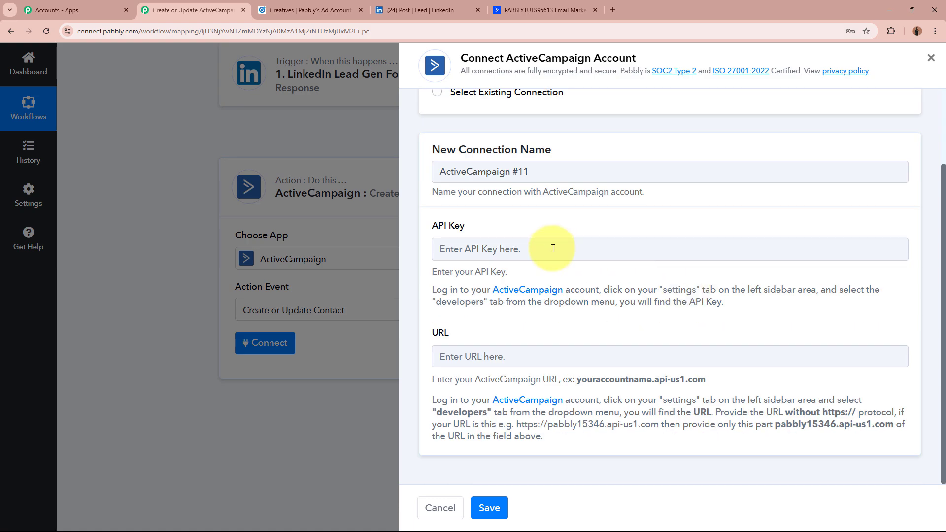
pyautogui.moveTo(429, 227); pyautogui.dragTo(485, 254)
pyautogui.moveTo(424, 334); pyautogui.dragTo(497, 339)
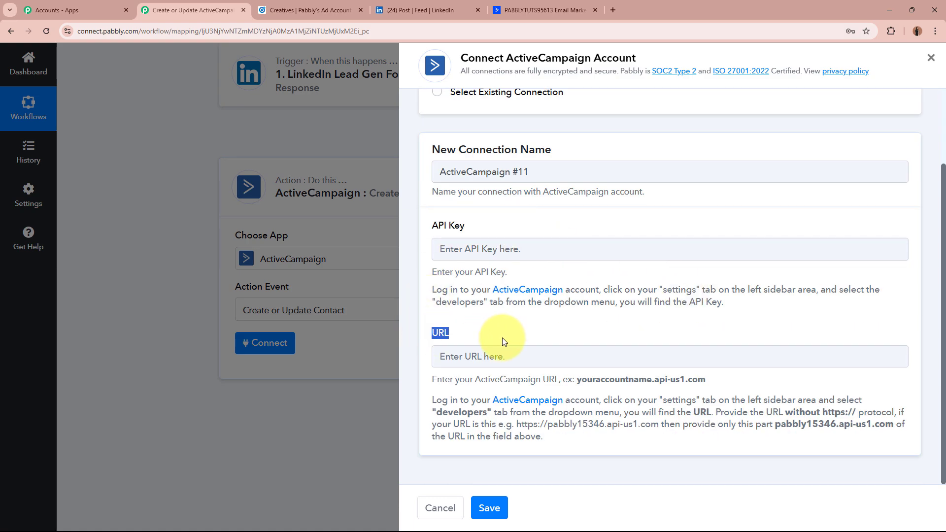
pyautogui.click(423, 282)
pyautogui.moveTo(433, 285); pyautogui.dragTo(750, 317)
pyautogui.click(751, 316)
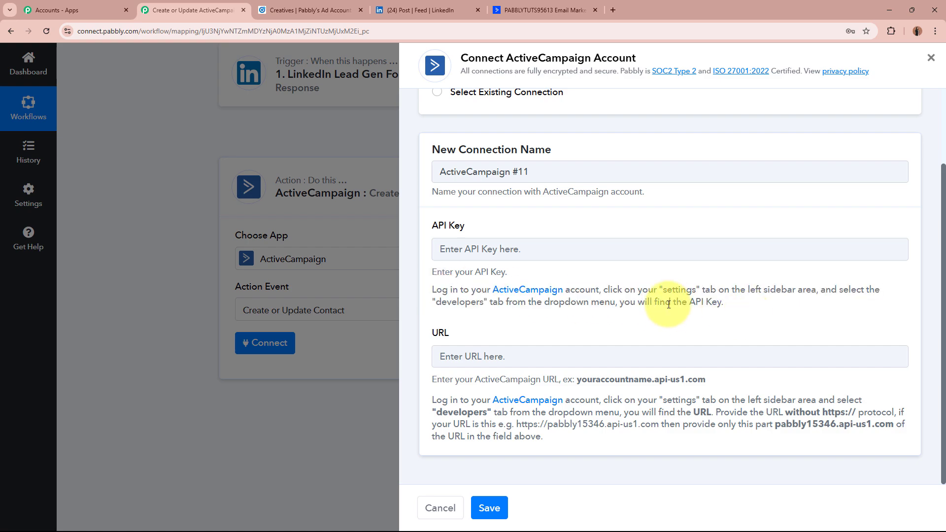
pyautogui.moveTo(648, 288); pyautogui.dragTo(769, 292)
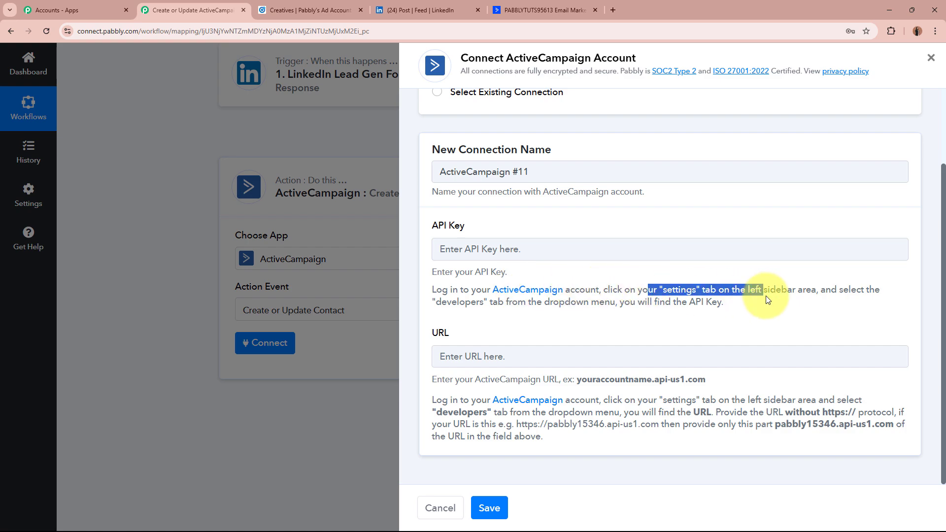
pyautogui.moveTo(437, 302); pyautogui.dragTo(785, 315)
pyautogui.click(784, 315)
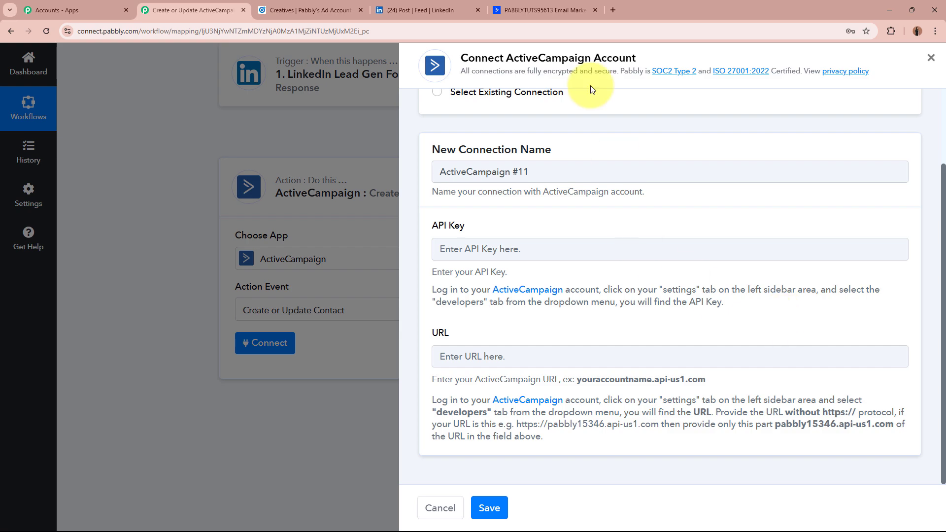
# - Copy the account's API URL from ActiveCampaign's Settings > Developer page
pyautogui.click(540, 10)
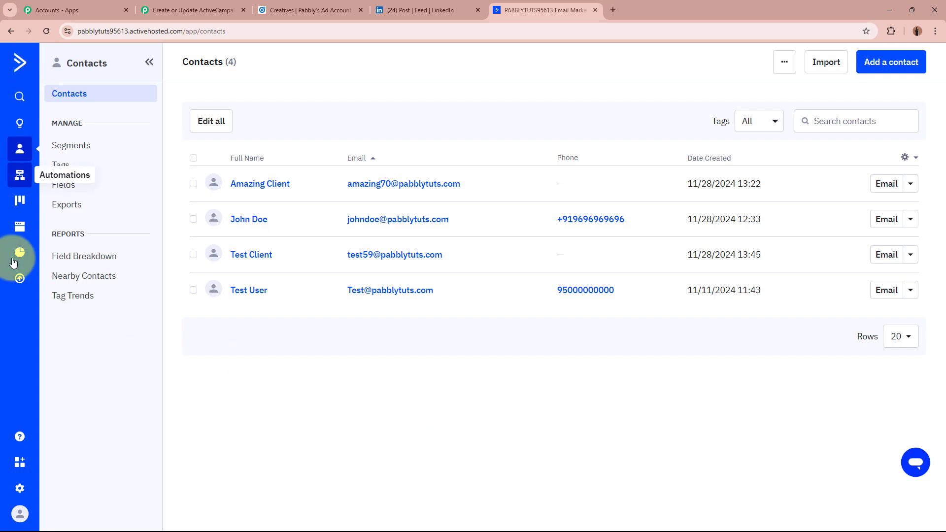
pyautogui.click(19, 490)
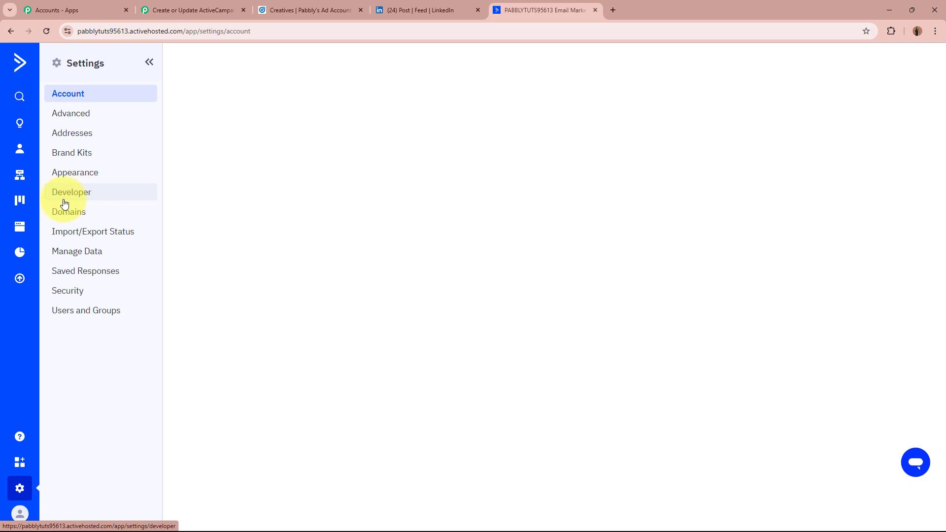
pyautogui.click(129, 191)
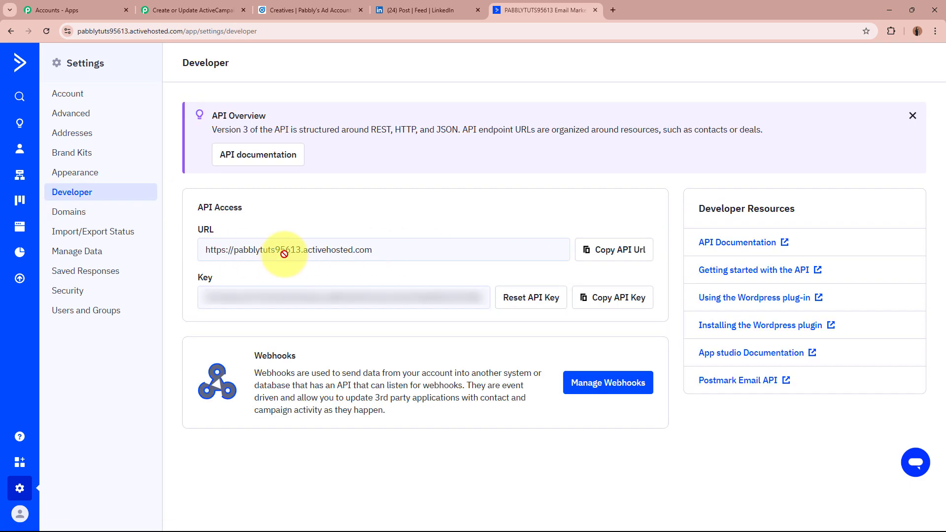
pyautogui.click(596, 250)
pyautogui.click(211, 3)
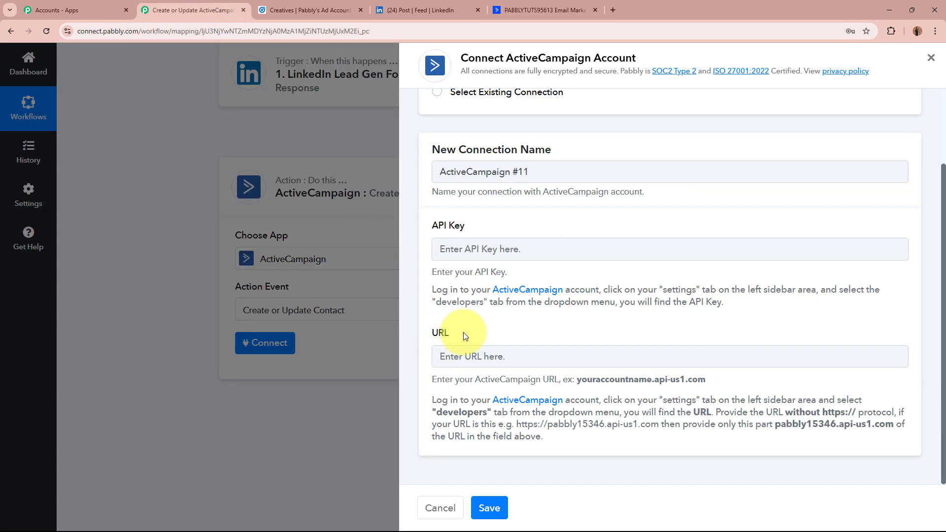
pyautogui.click(513, 354)
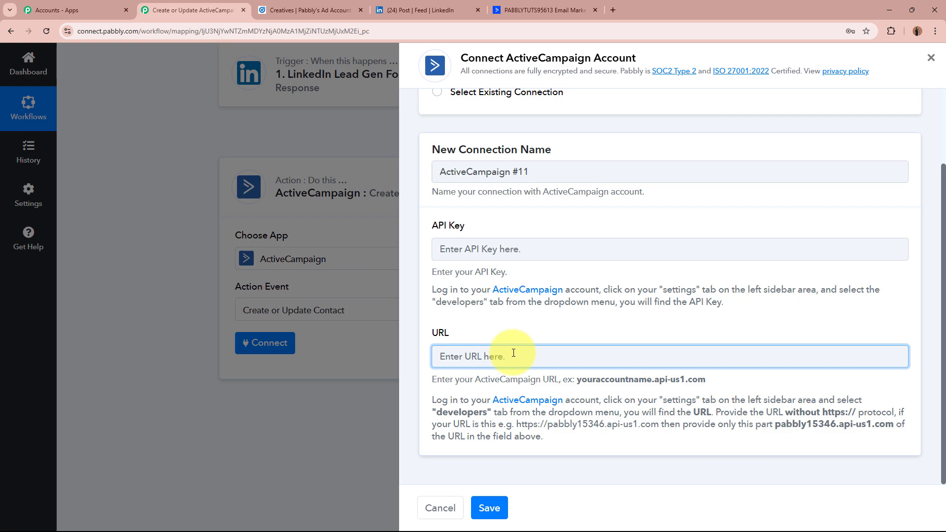
pyautogui.hotkey('ctrl', 'v')
pyautogui.click(590, 382)
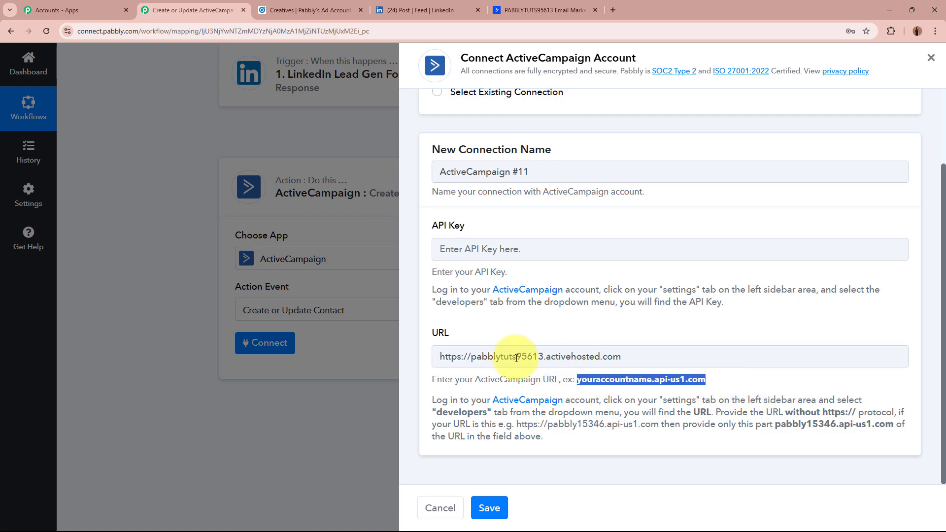
pyautogui.moveTo(471, 357); pyautogui.dragTo(380, 356)
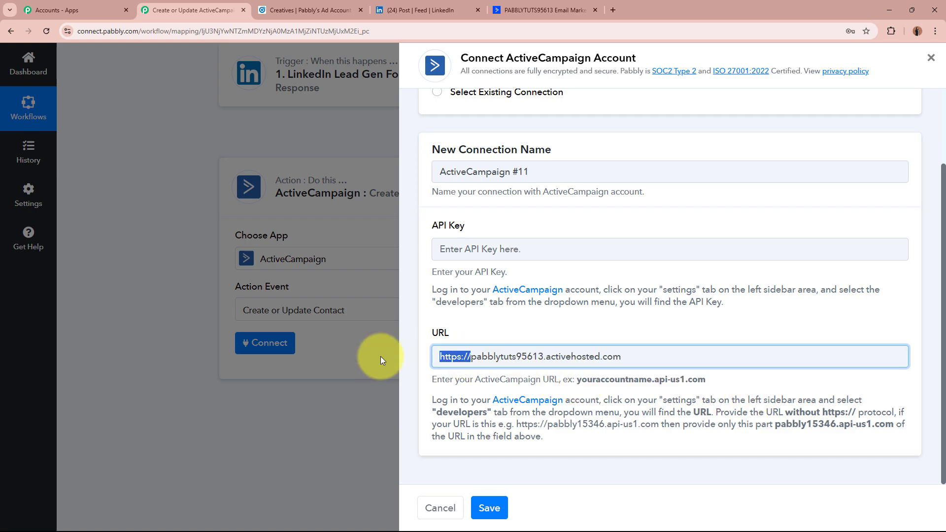
pyautogui.press('BackSpace')
# - Copy the API key from ActiveCampaign, paste it into the API Key field and save the connection
pyautogui.click(495, 250)
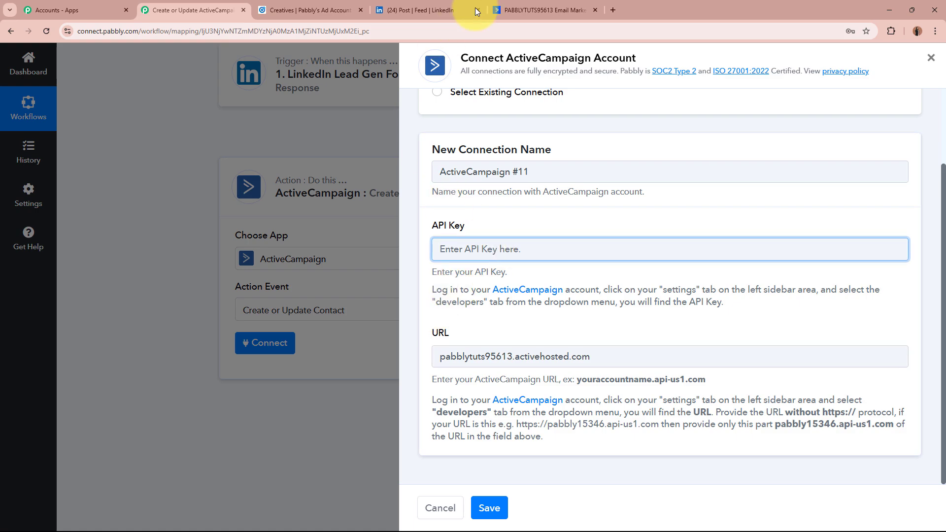
pyautogui.click(522, 10)
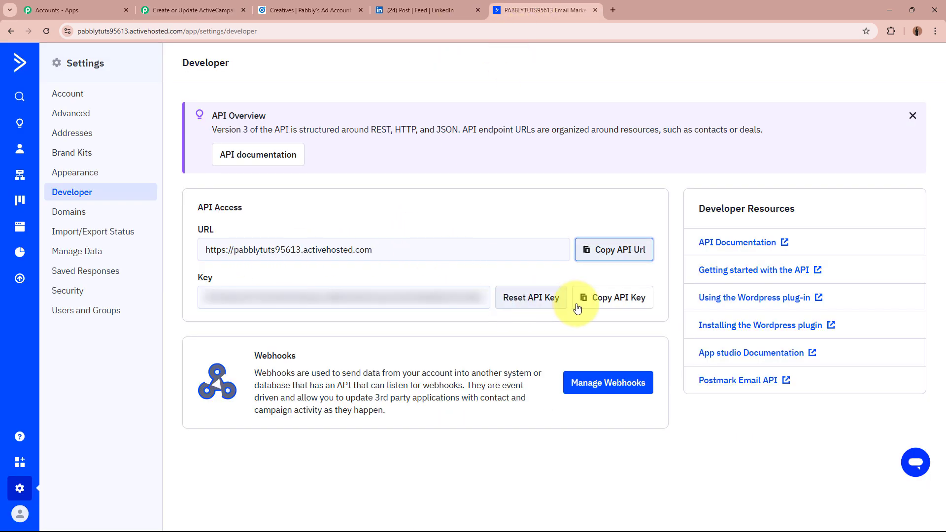
pyautogui.click(611, 298)
pyautogui.click(193, 9)
pyautogui.hotkey('ctrl', 'v')
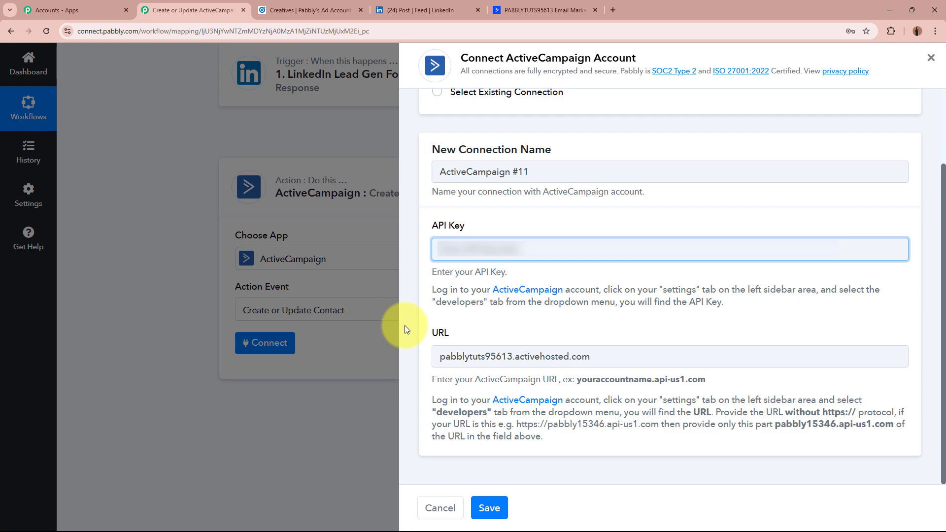
pyautogui.hotkey('ctrl', 'v')
pyautogui.click(489, 508)
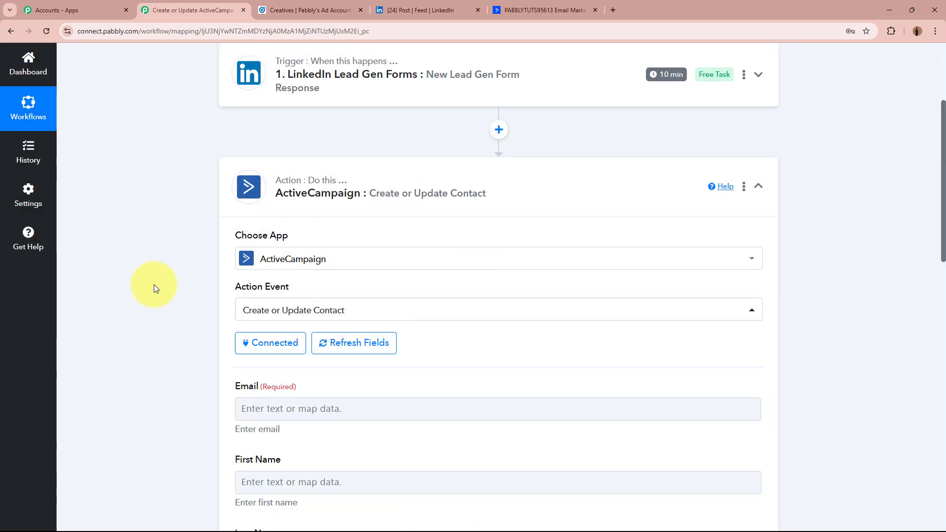
# - Scroll through the ActiveCampaign action fields and open the Email field's data choices
pyautogui.scroll(-4, 154, 285)
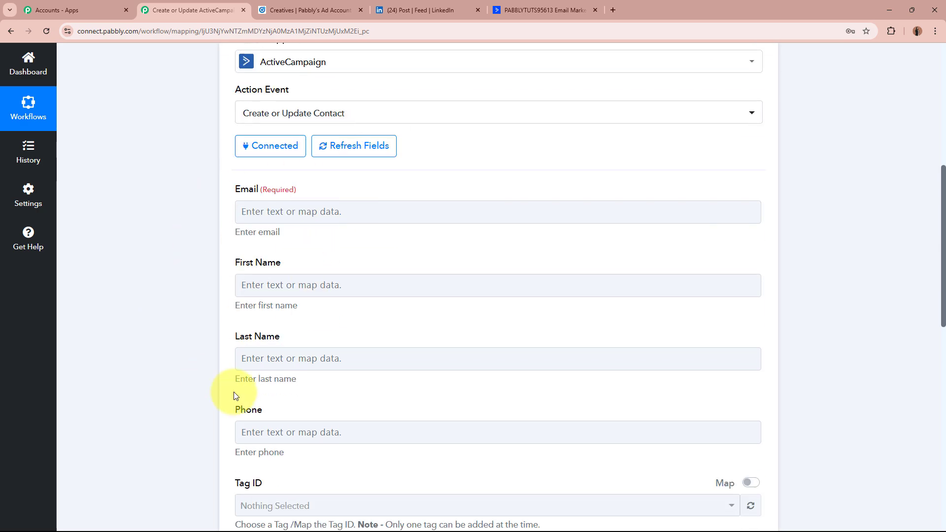
pyautogui.scroll(-6, 240, 355)
pyautogui.scroll(8, 215, 360)
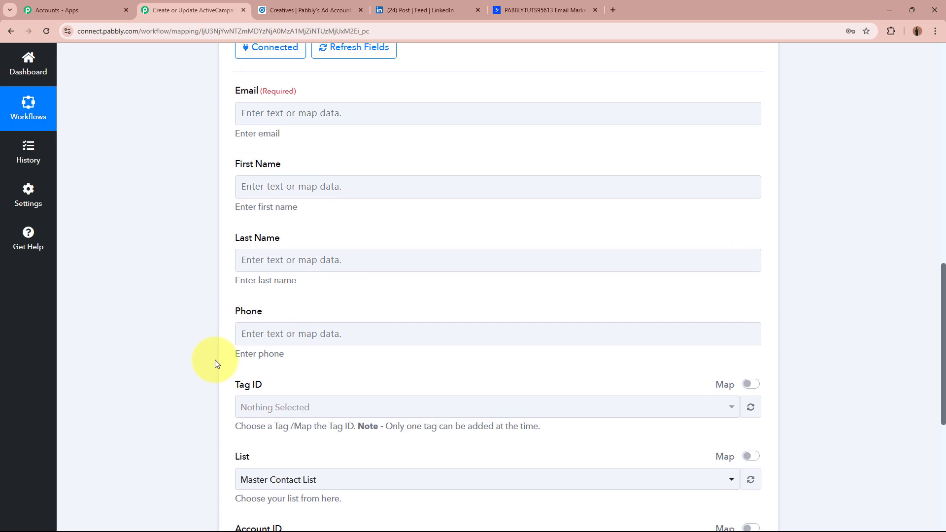
pyautogui.scroll(2, 206, 369)
pyautogui.scroll(-2, 206, 369)
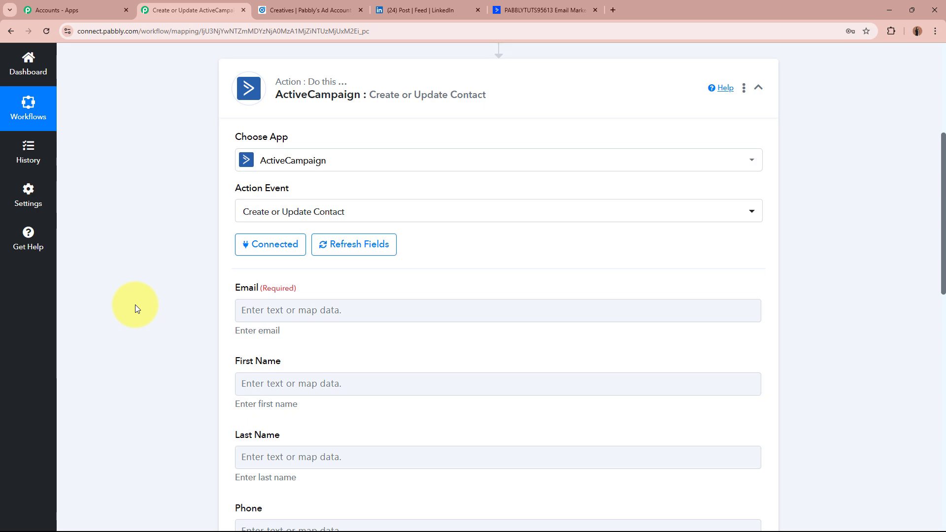
pyautogui.click(306, 311)
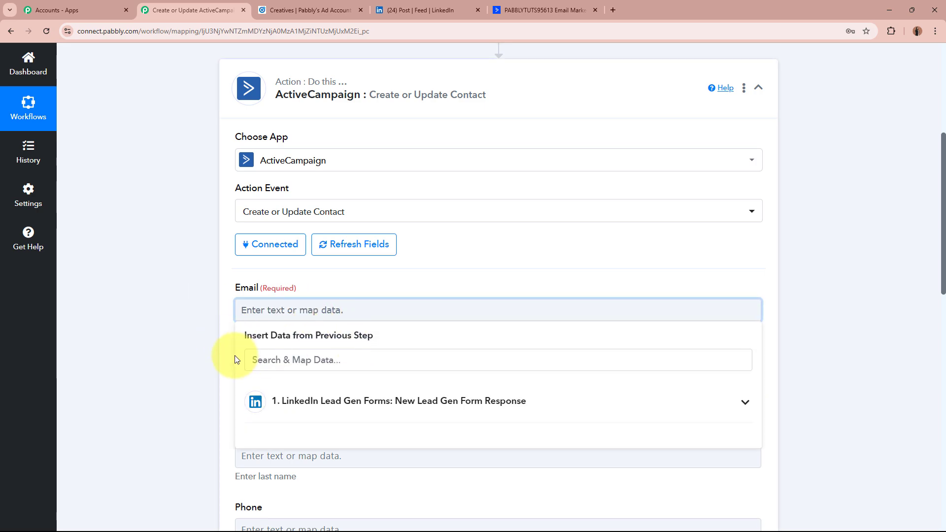
pyautogui.click(194, 360)
pyautogui.scroll(5, 336, 265)
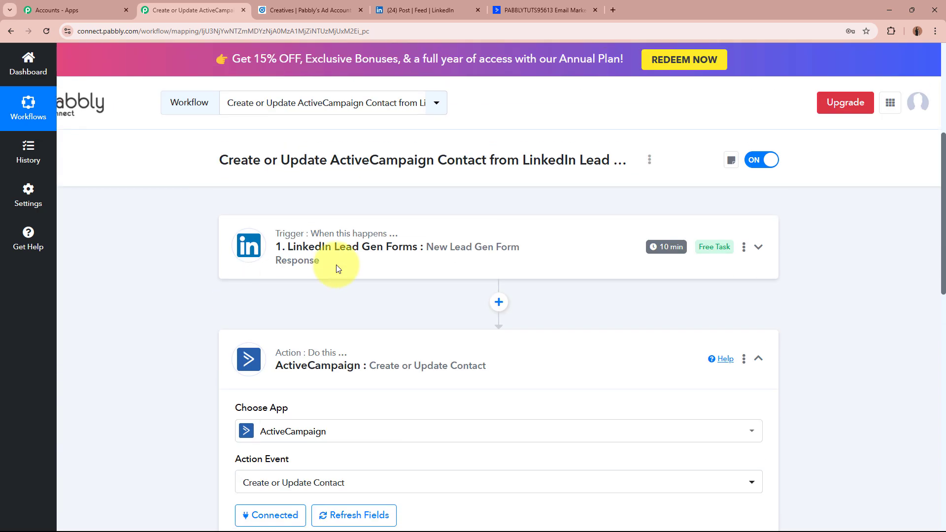
pyautogui.scroll(-5, 151, 315)
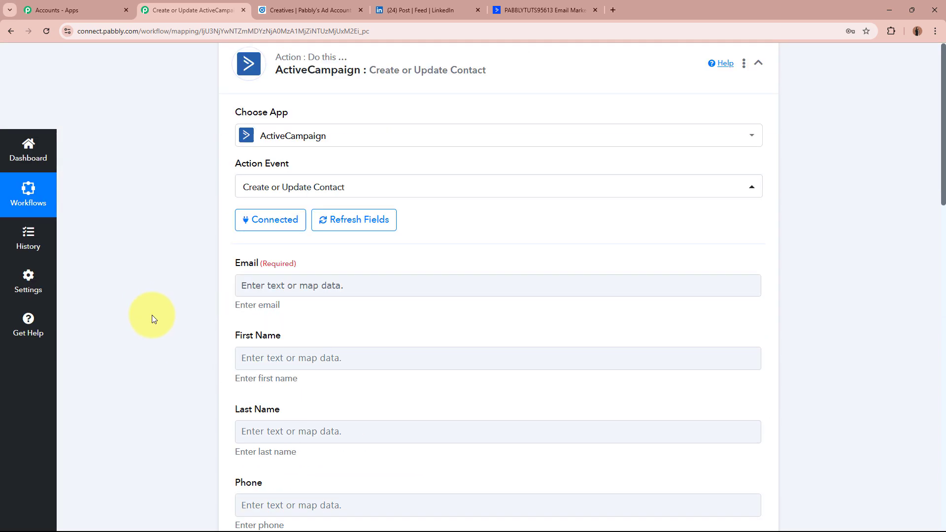
# - Search 'Emai' in the LinkedIn response data and map the Email Address answer into Email
pyautogui.click(355, 285)
pyautogui.scroll(-2, 141, 321)
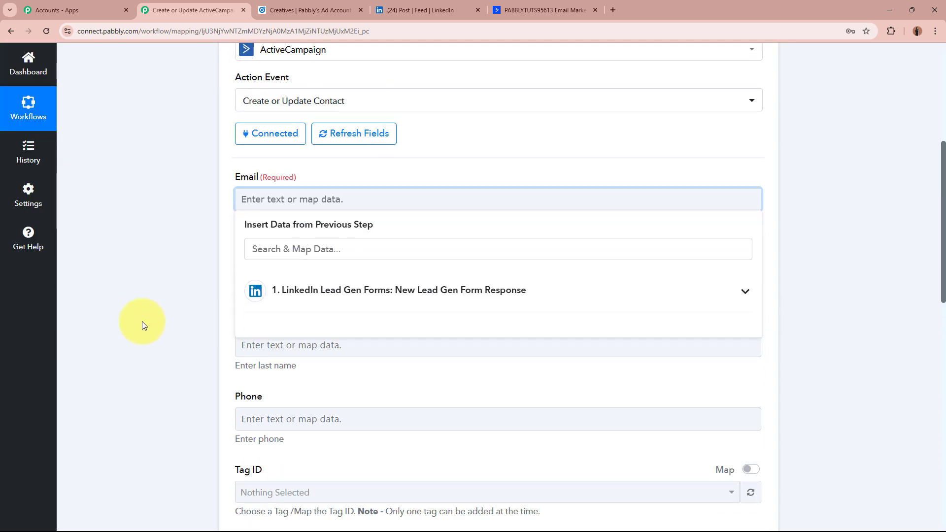
pyautogui.click(492, 292)
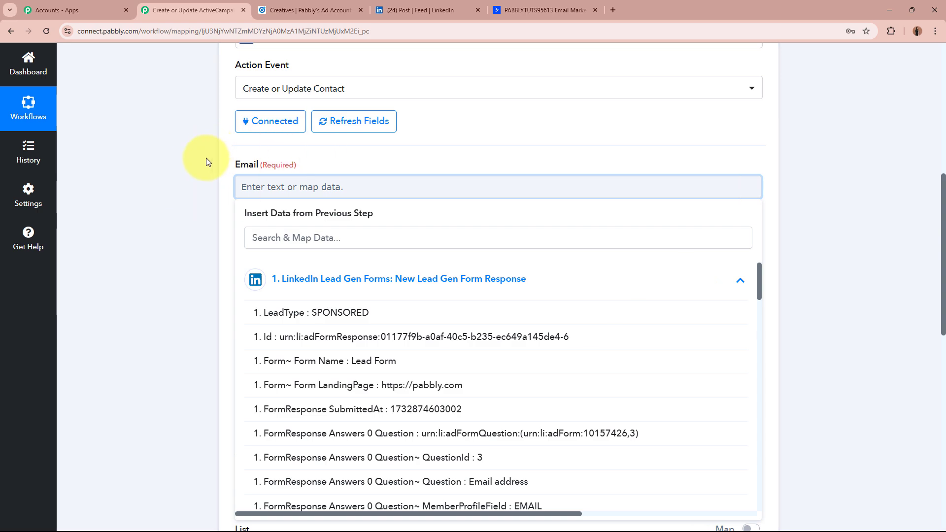
pyautogui.click(382, 235)
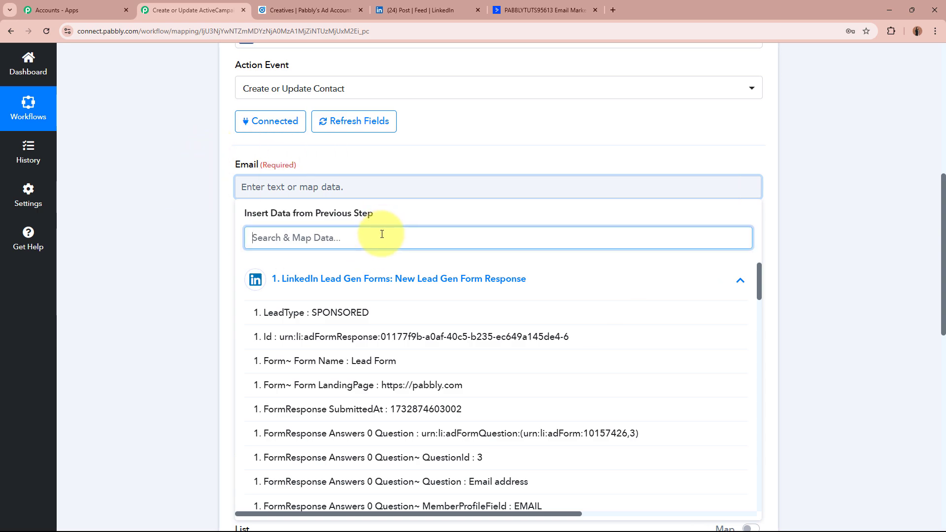
pyautogui.write('Email')
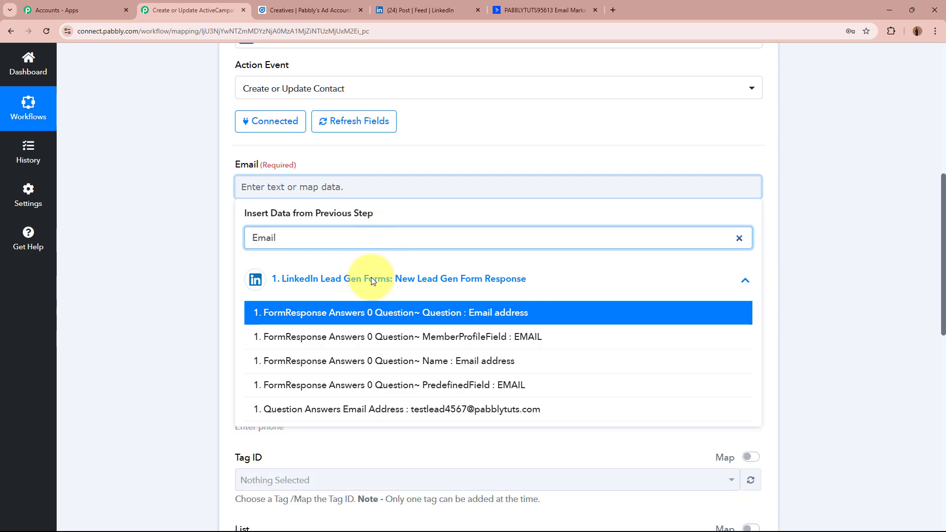
pyautogui.click(367, 411)
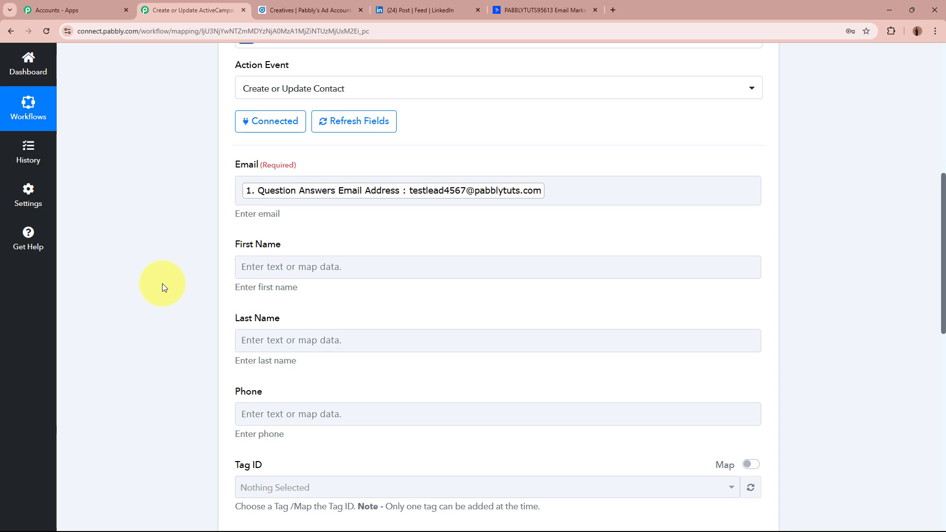
pyautogui.scroll(8, 162, 283)
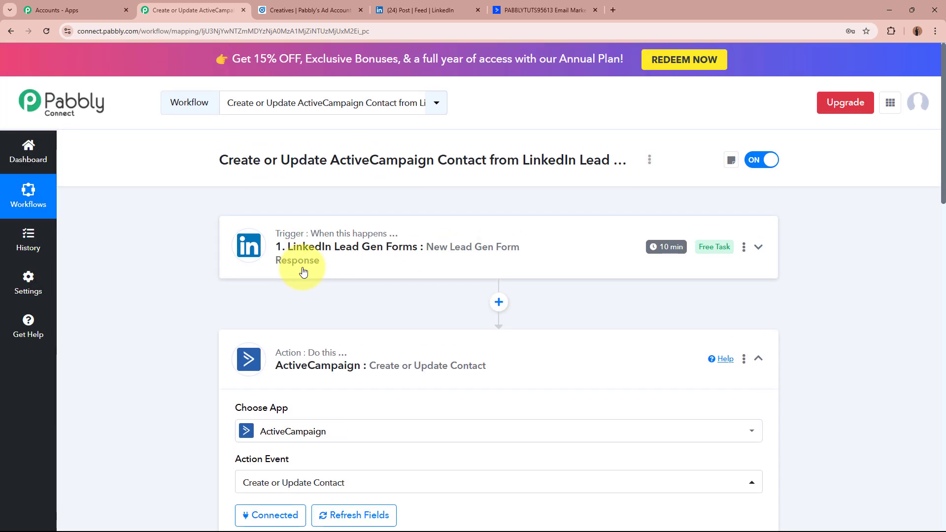
pyautogui.scroll(-8, 170, 331)
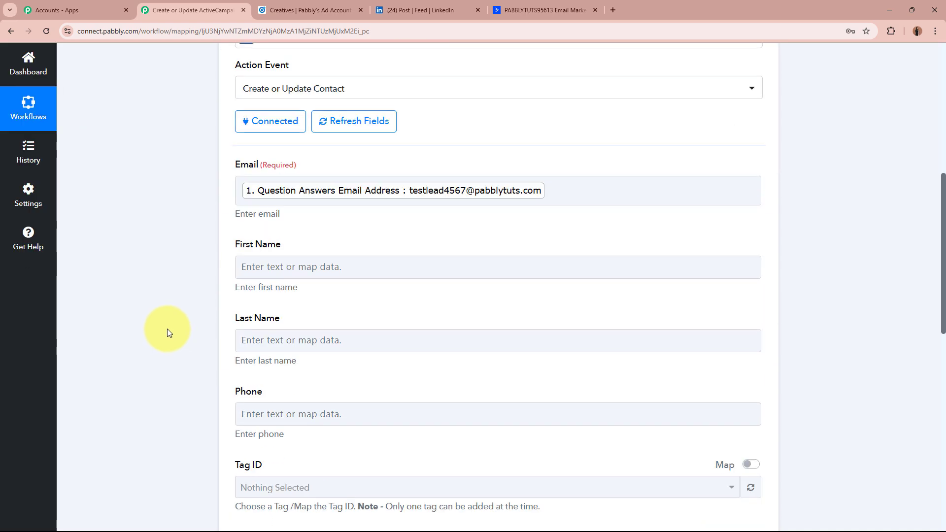
pyautogui.scroll(8, 167, 329)
pyautogui.scroll(-8, 187, 309)
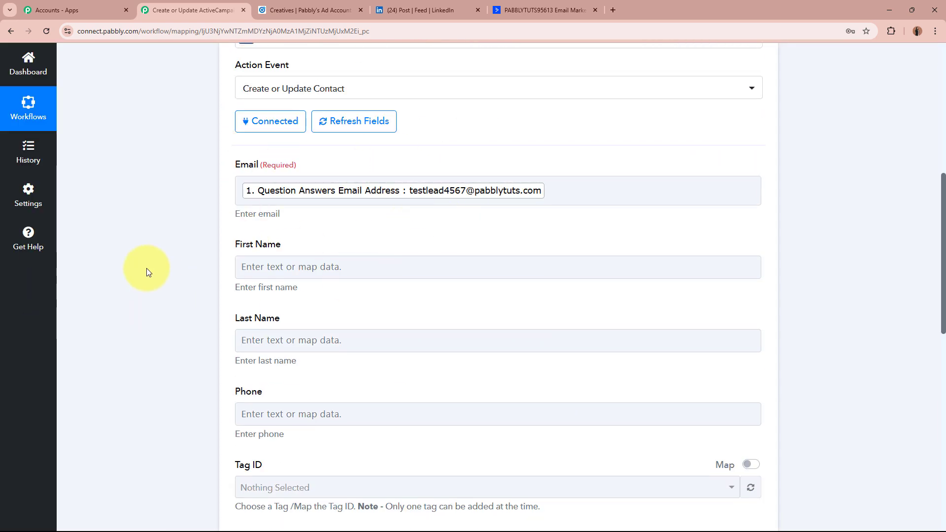
pyautogui.scroll(-2, 147, 272)
# - Map the lead form's first name answer into First Name, searching 'Pa'
pyautogui.click(312, 163)
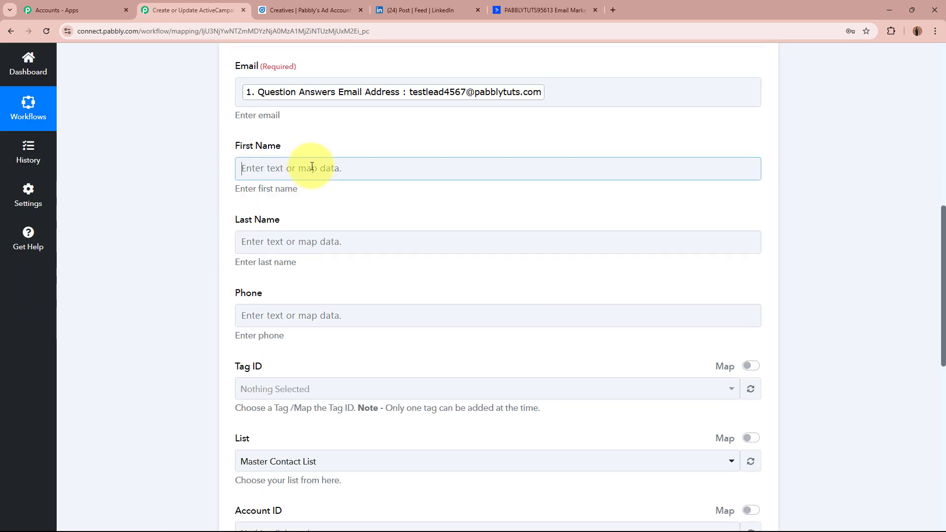
pyautogui.click(304, 228)
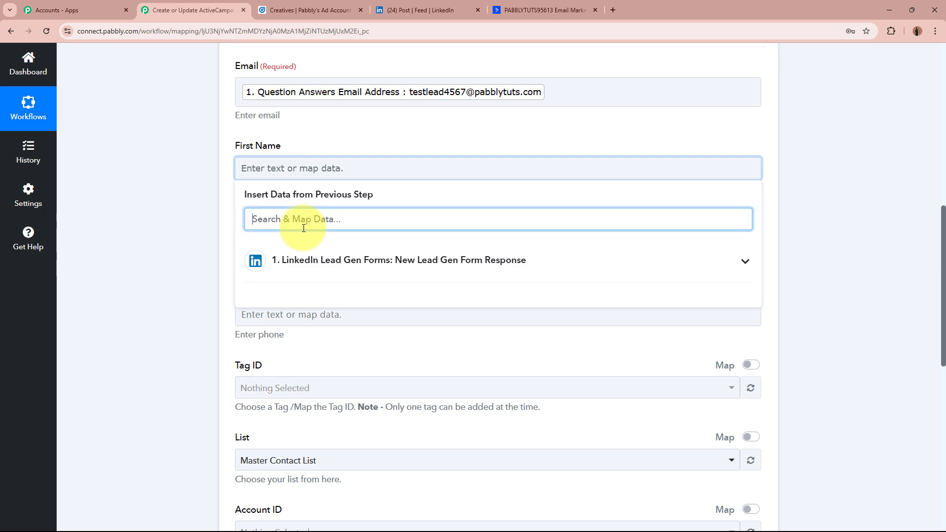
pyautogui.write('Pa')
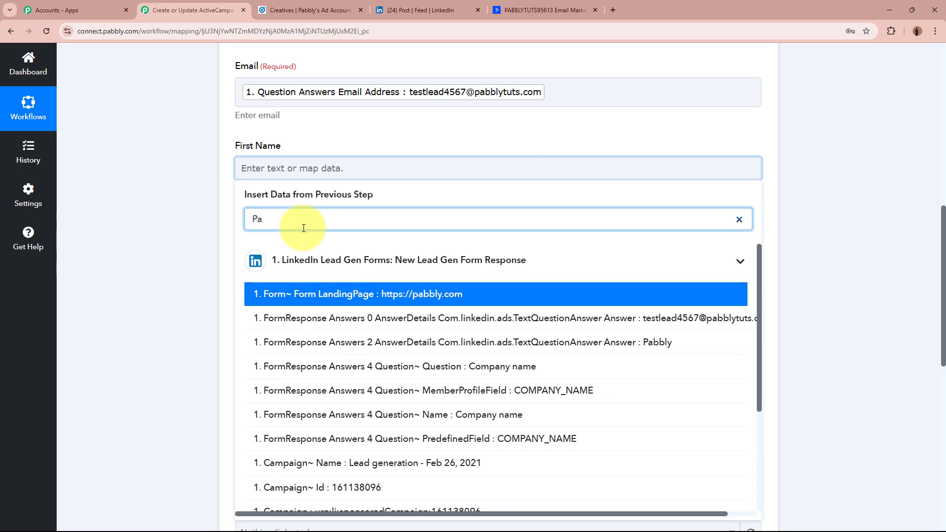
pyautogui.scroll(-3, 385, 394)
pyautogui.click(465, 501)
pyautogui.click(154, 319)
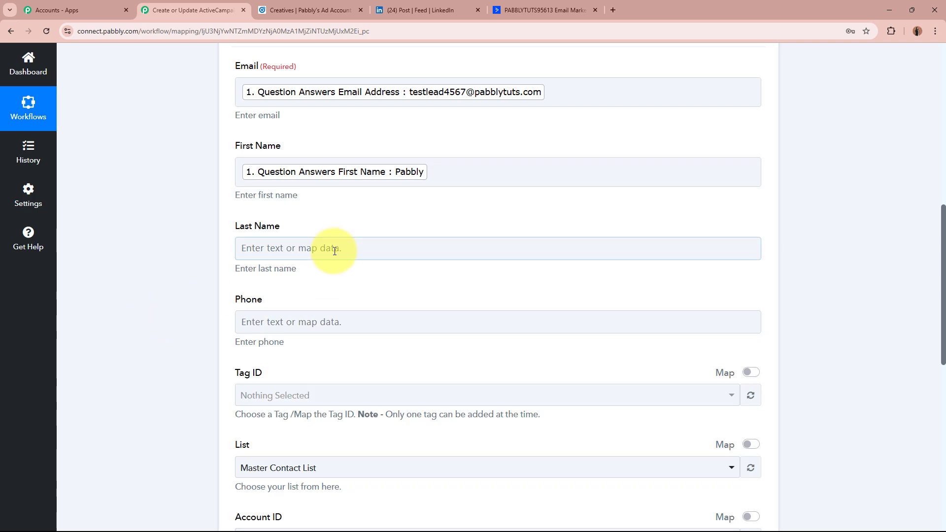
# - Map the lead form's last name answer into Last Name, searching 'last'
pyautogui.click(330, 249)
pyautogui.click(315, 296)
pyautogui.write('last')
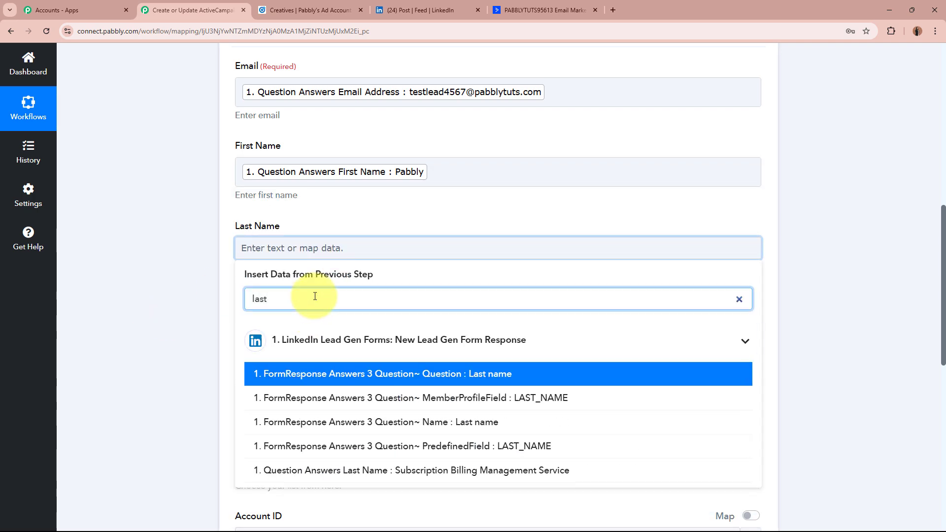
pyautogui.click(451, 471)
pyautogui.click(186, 309)
# - Map the lead form's phone number answer into Phone, searching 'Pho'
pyautogui.scroll(-2, 186, 309)
pyautogui.click(389, 229)
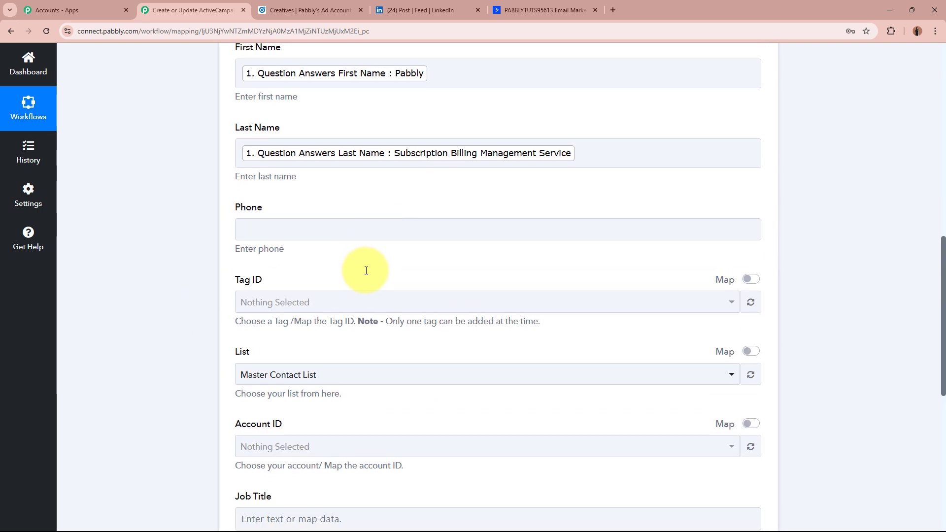
pyautogui.click(345, 280)
pyautogui.write('Phone')
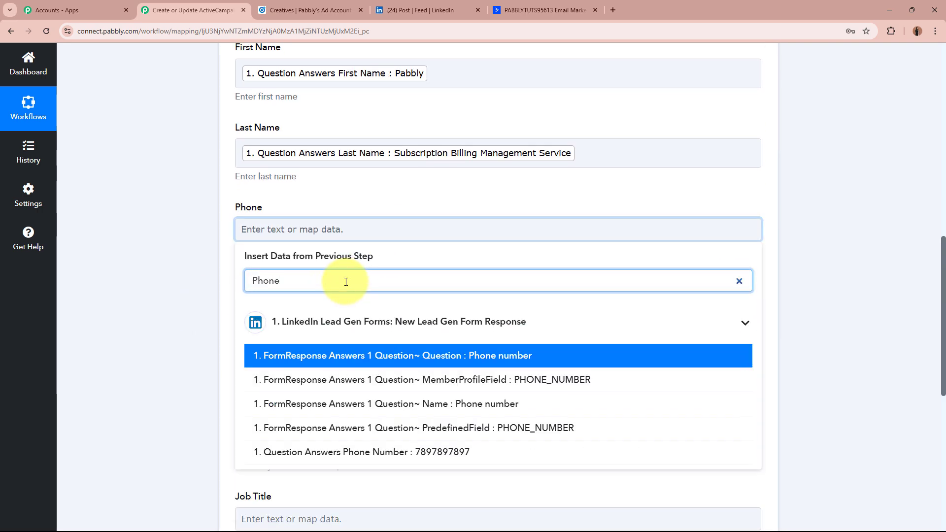
pyautogui.click(392, 452)
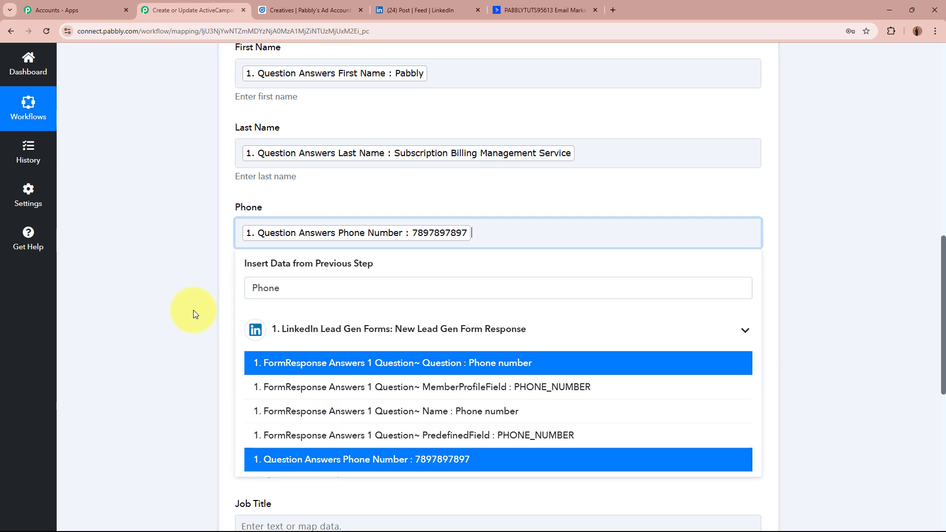
pyautogui.click(194, 309)
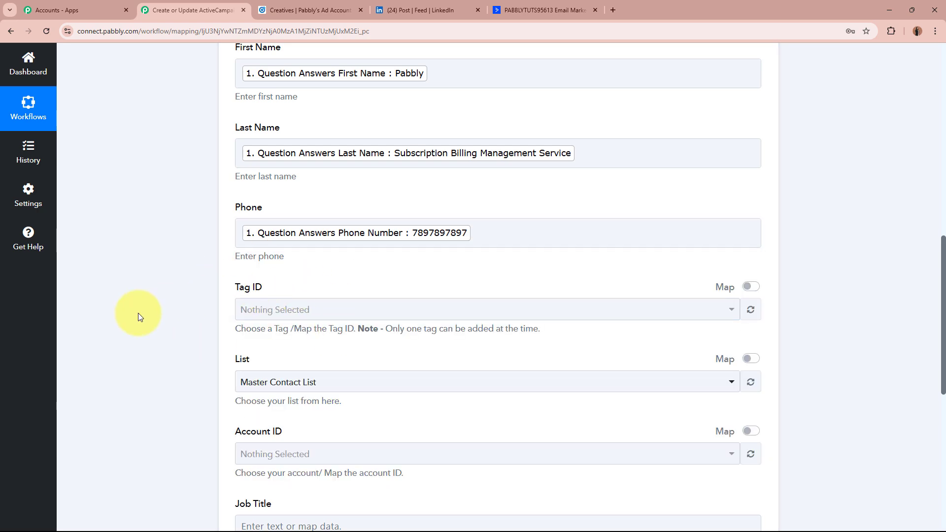
# - Choose Master Contact List as the ActiveCampaign contact list
pyautogui.scroll(-2, 138, 312)
pyautogui.click(368, 285)
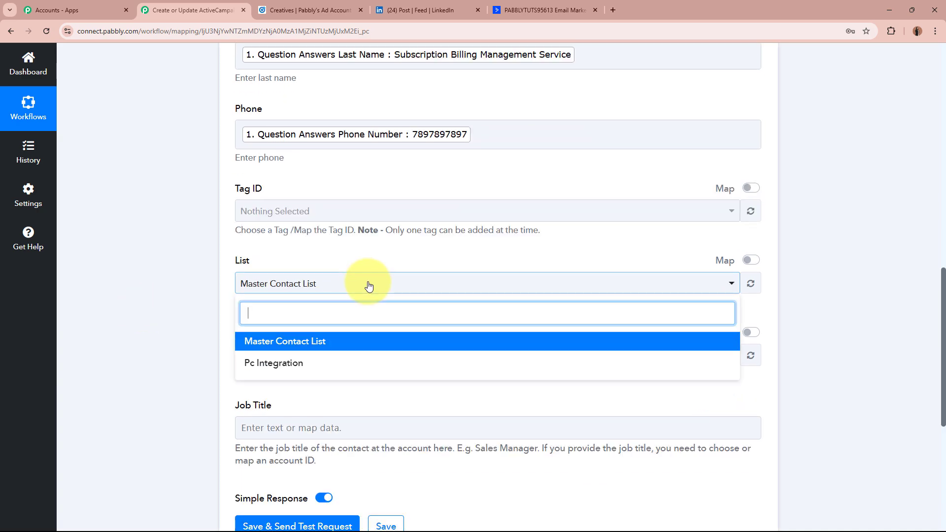
pyautogui.click(344, 342)
pyautogui.click(171, 312)
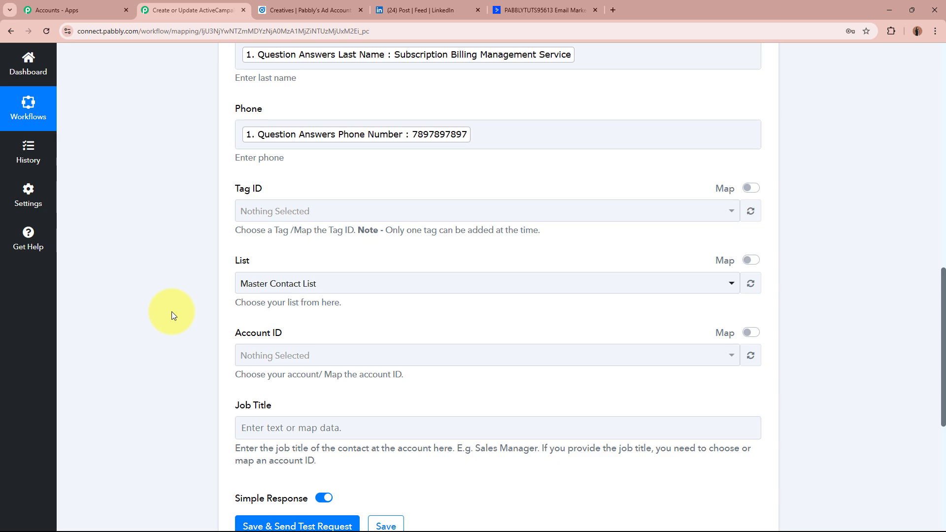
# - Save the action and send a test request to ActiveCampaign
pyautogui.scroll(-2, 171, 312)
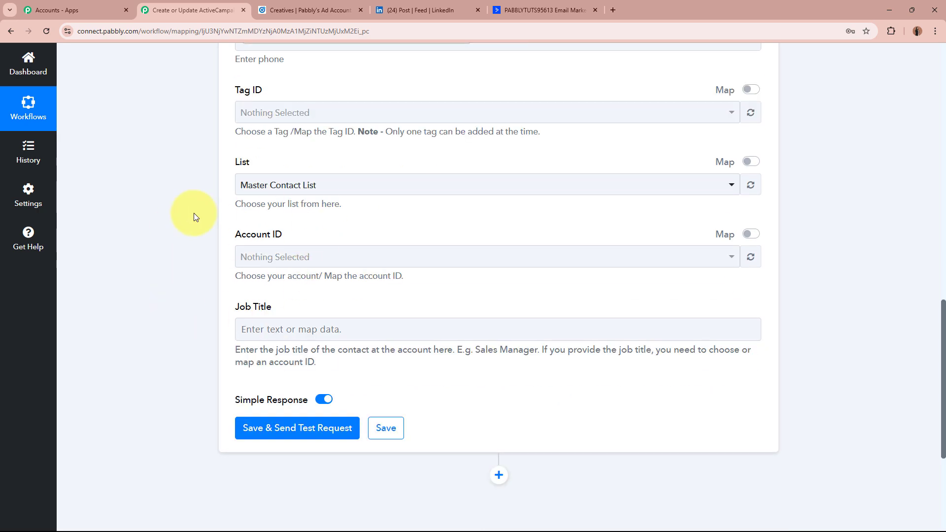
pyautogui.scroll(-2, 194, 213)
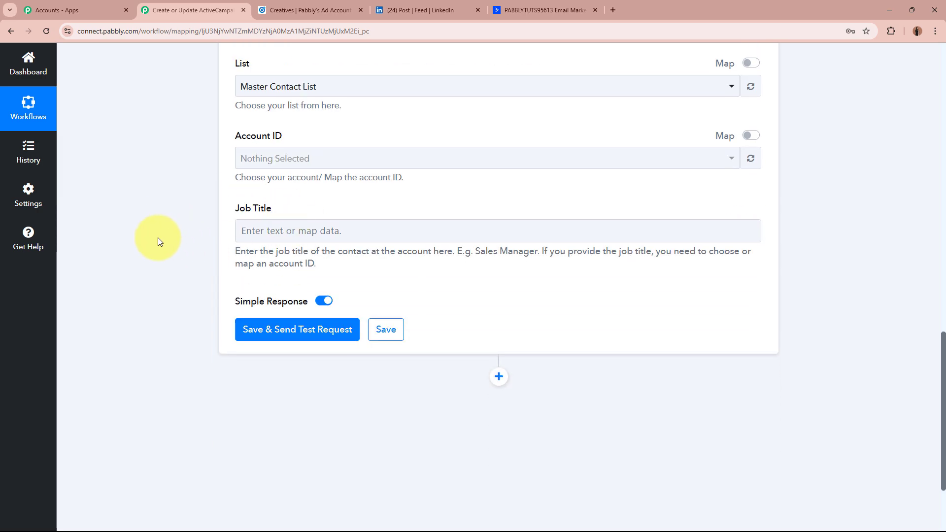
pyautogui.scroll(6, 158, 238)
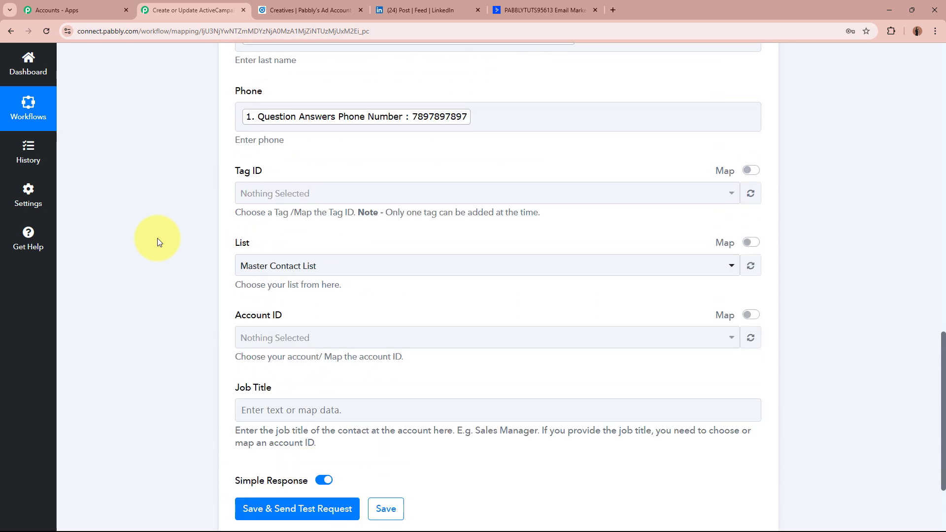
pyautogui.scroll(-8, 158, 238)
pyautogui.click(276, 228)
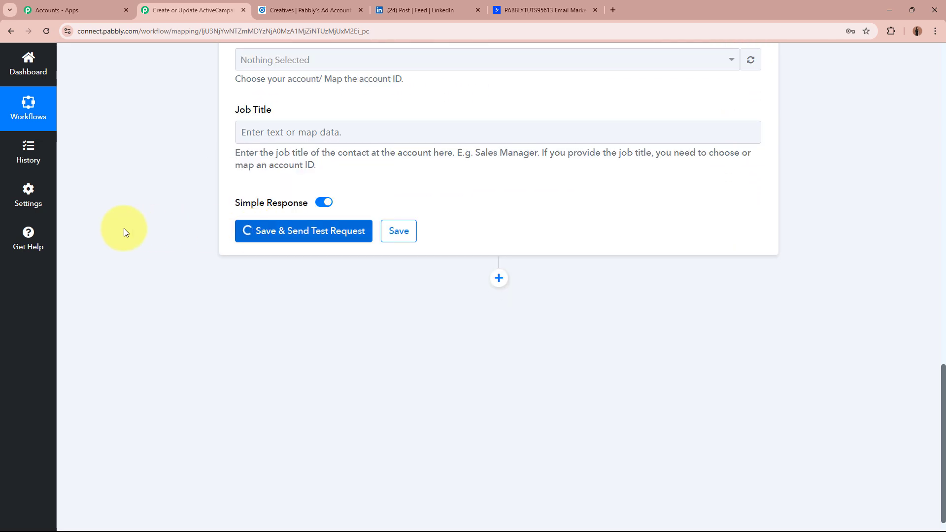
pyautogui.scroll(-1, 123, 229)
pyautogui.scroll(-1, 124, 228)
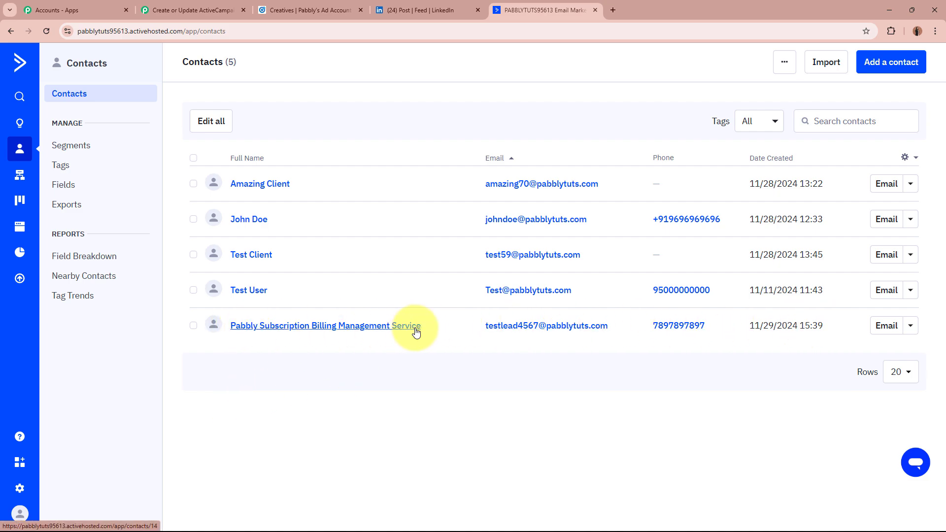
# - Open the new test contact's record and highlight its name and phone number
pyautogui.click(382, 326)
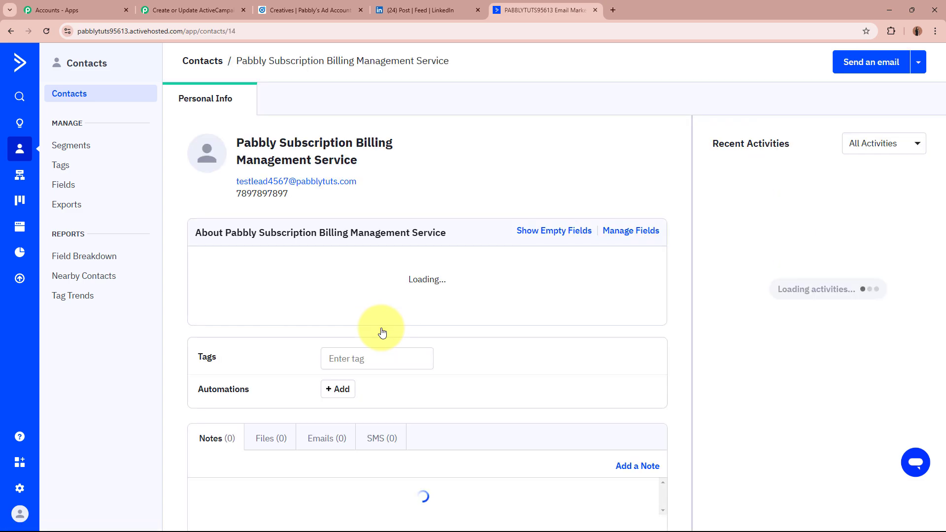
pyautogui.moveTo(238, 143); pyautogui.dragTo(390, 165)
pyautogui.click(389, 166)
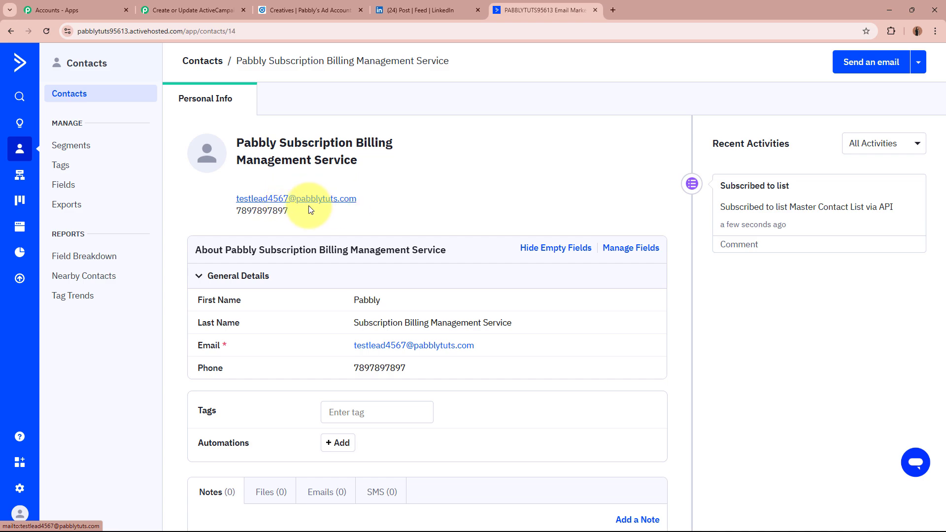
pyautogui.moveTo(238, 211); pyautogui.dragTo(309, 218)
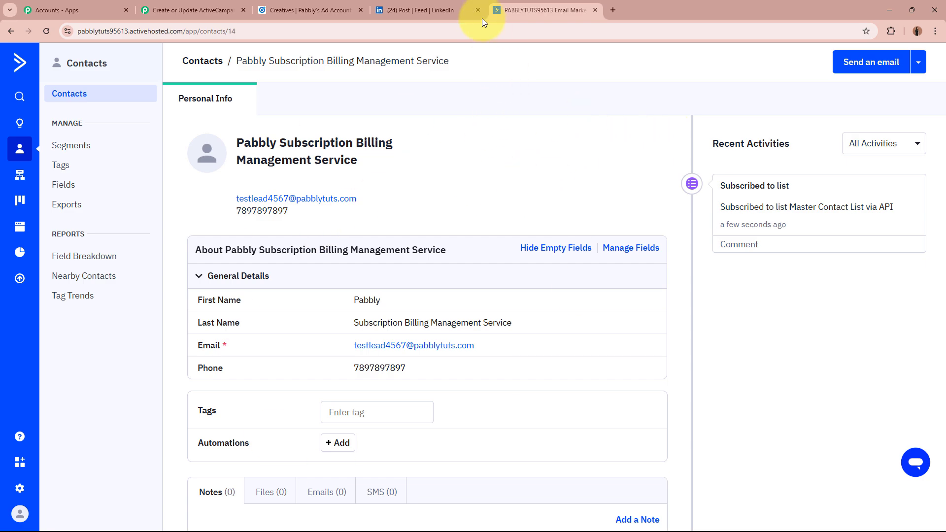
# - Return to the Pabbly Connect workflow and collapse the ActiveCampaign action card
pyautogui.click(441, 9)
pyautogui.click(535, 10)
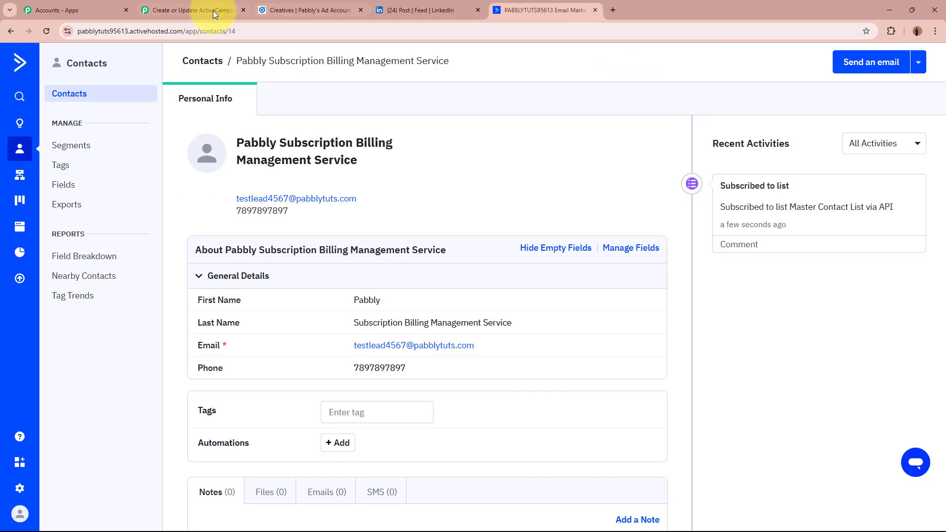
pyautogui.click(197, 10)
pyautogui.scroll(15, 112, 255)
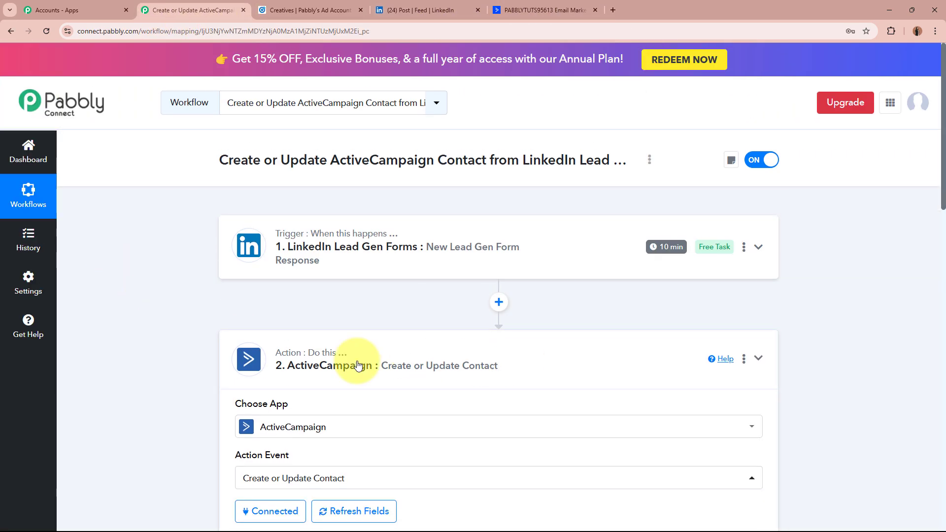
pyautogui.click(359, 365)
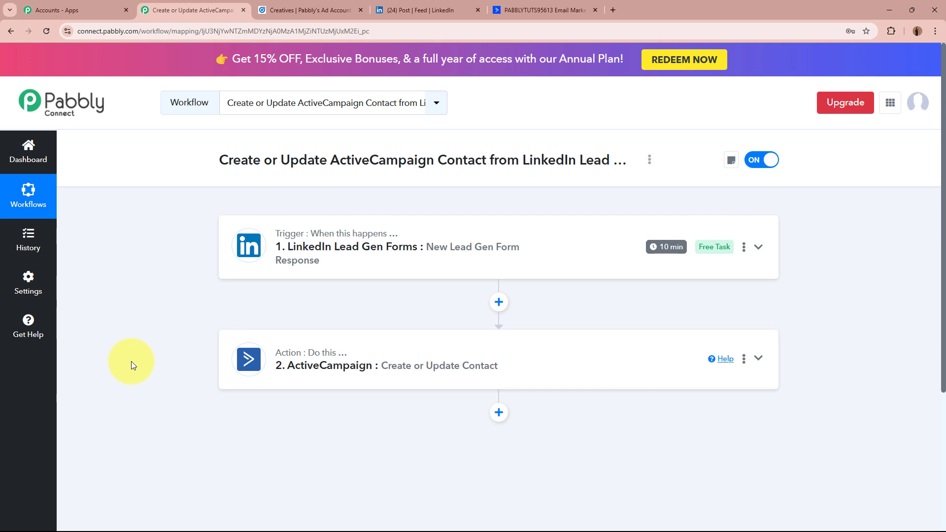